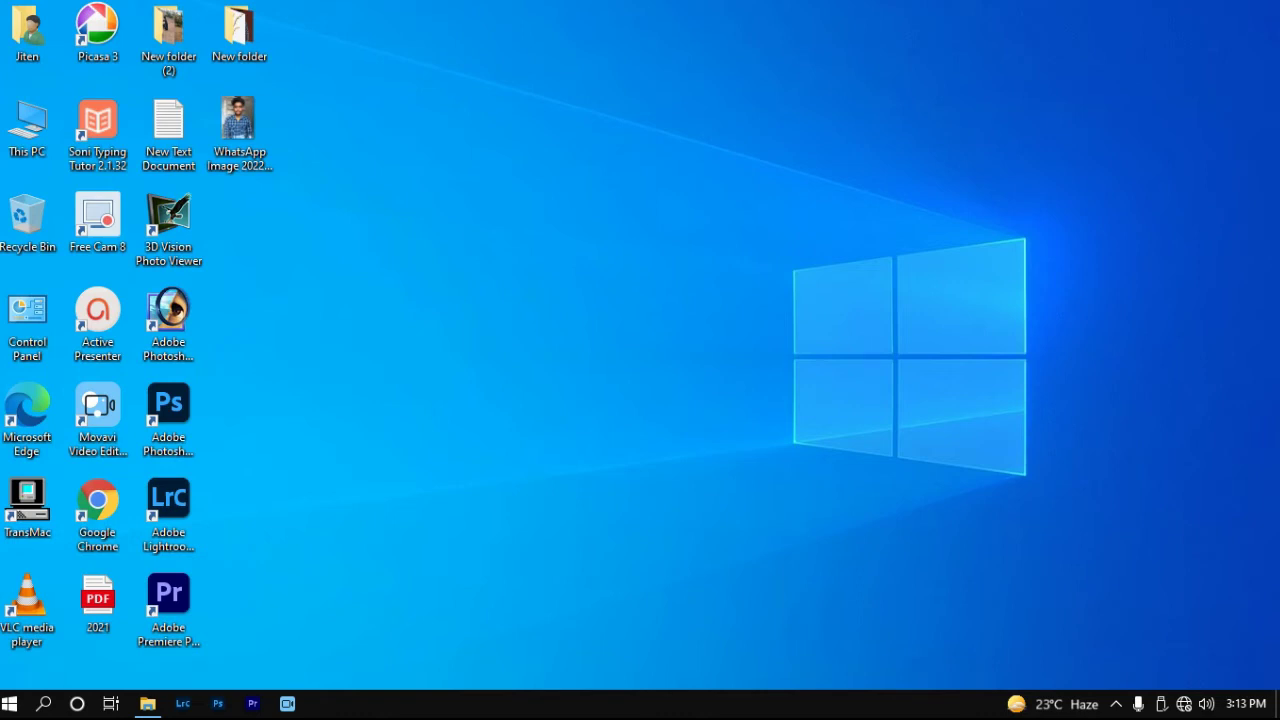
# - Refresh the desktop twice from its right-click menu
pyautogui.rightClick(492, 245)
pyautogui.click(525, 300)
pyautogui.rightClick(502, 216)
pyautogui.click(540, 270)
# - Preview the man's photo, close the preview, and refresh the desktop again
pyautogui.doubleClick(238, 125)
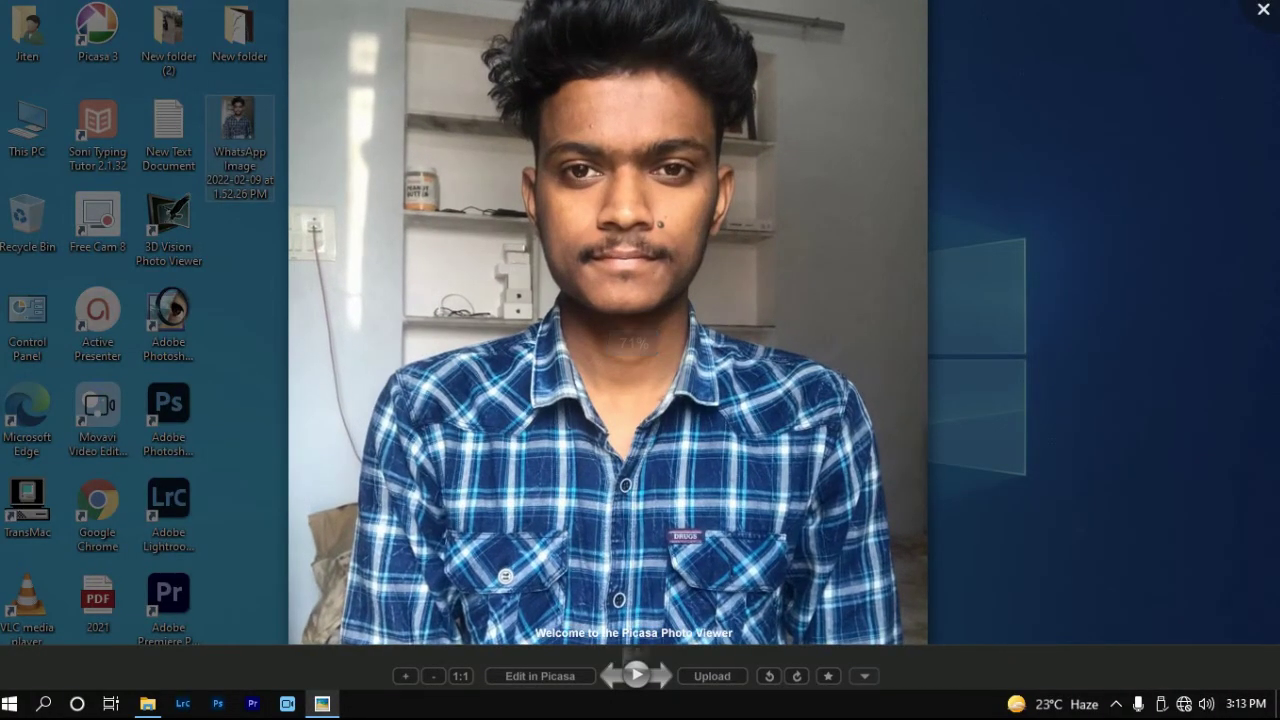
pyautogui.click(1263, 9)
pyautogui.rightClick(697, 158)
pyautogui.click(745, 212)
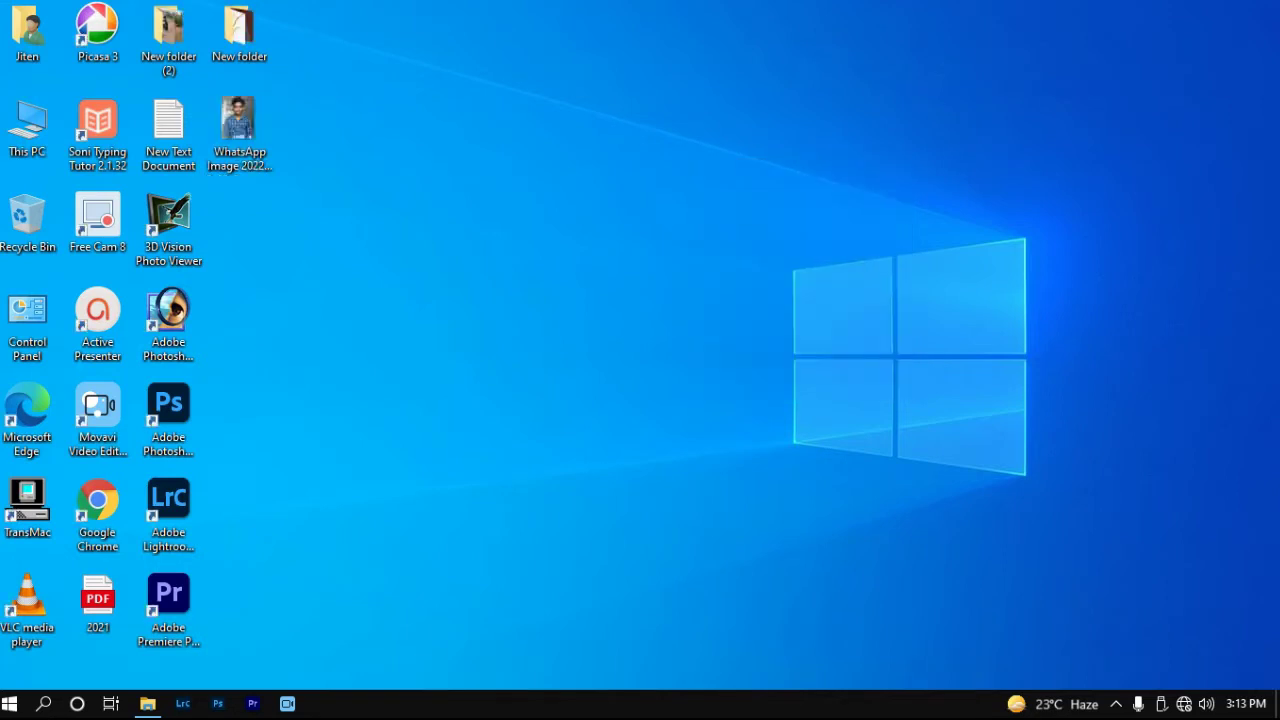
# - Launch Photoshop and drag WhatsApp Image 2022-02-09 at 1.52.26 PM.jpeg onto it
pyautogui.doubleClick(168, 410)
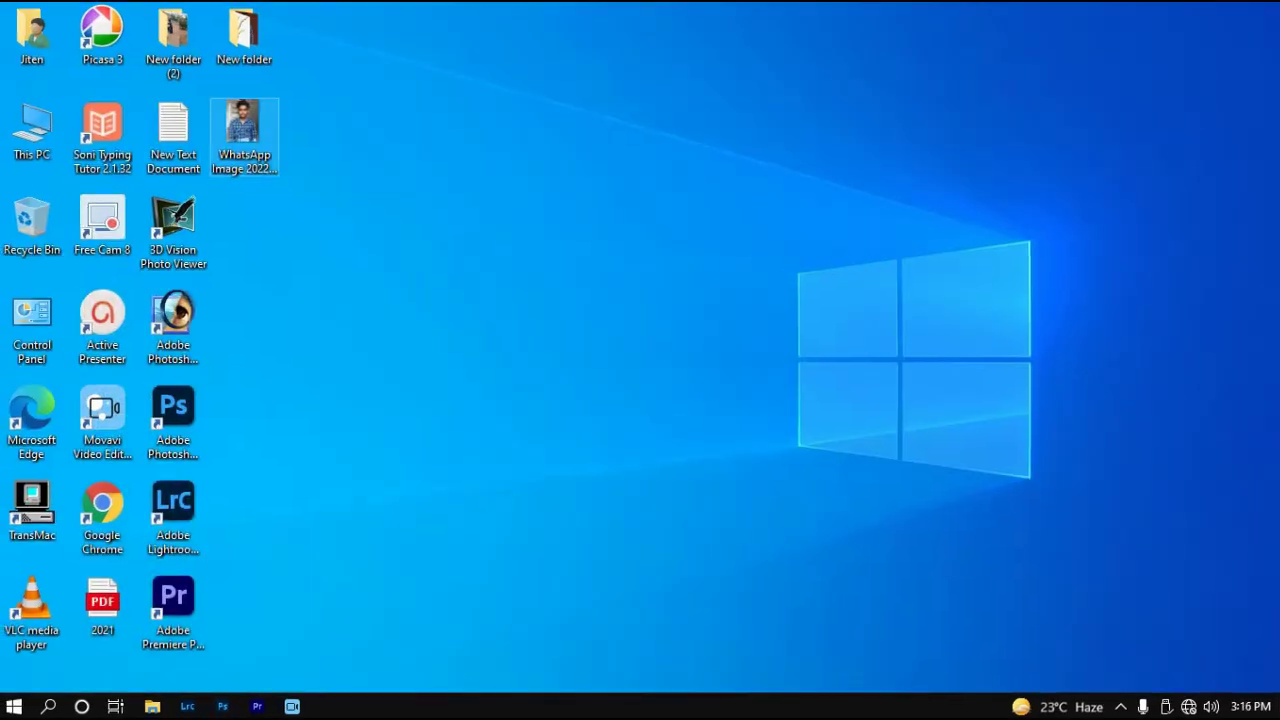
pyautogui.moveTo(244, 130)
pyautogui.mouseDown()
pyautogui.moveTo(272, 458)
pyautogui.moveTo(222, 704)
pyautogui.mouseUp()
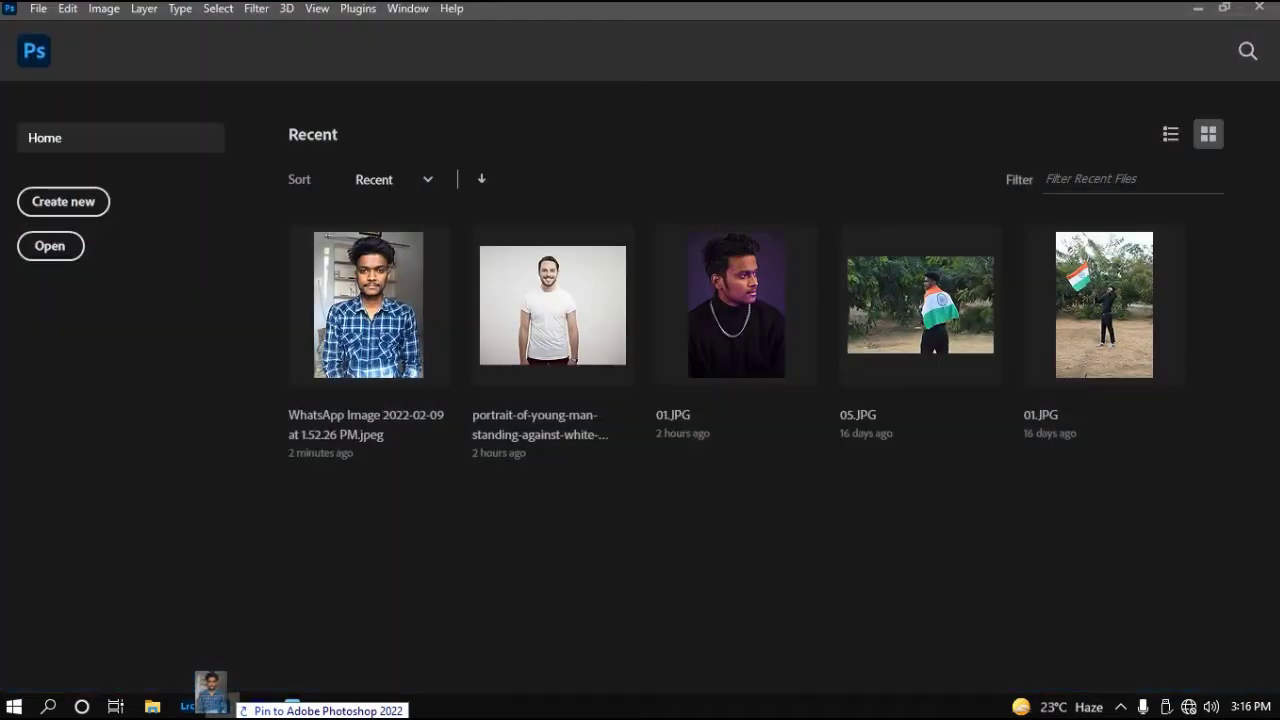
pyautogui.moveTo(222, 704); pyautogui.dragTo(460, 588)
pyautogui.hotkey('ctrl', '+')
pyautogui.hotkey('ctrl', '+')
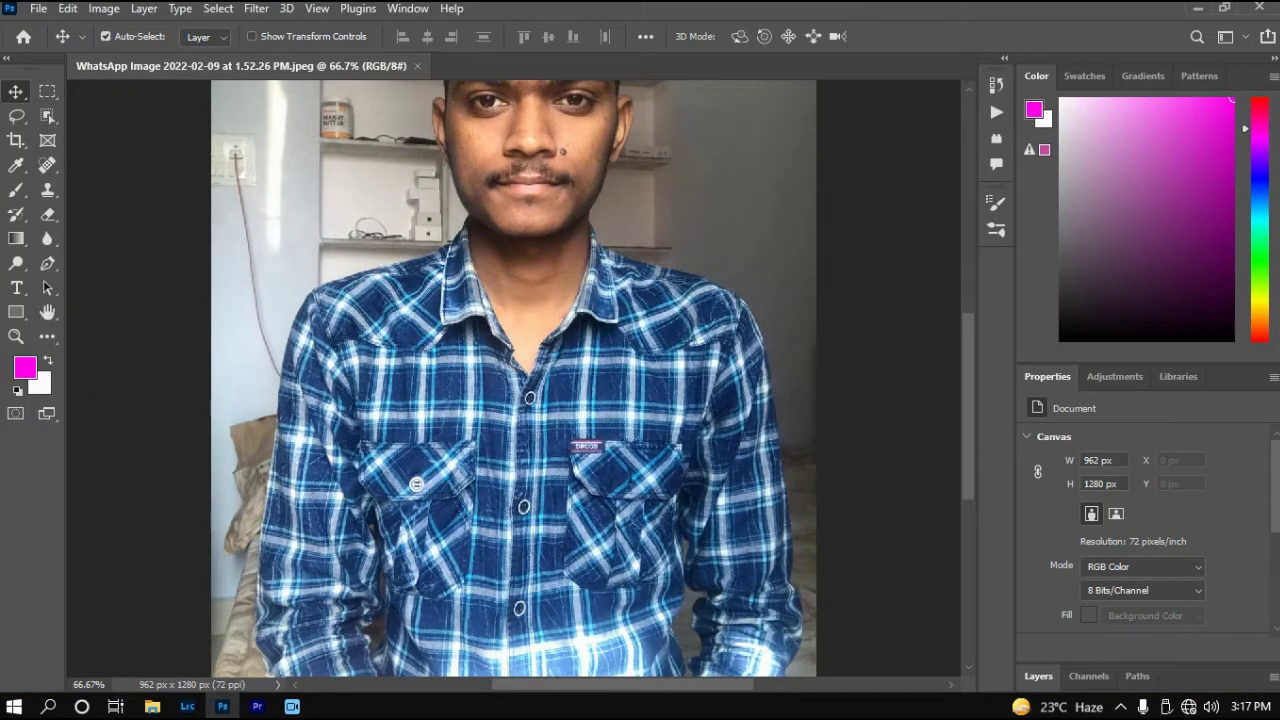
# - Zoom in, choose the Pen tool, and set the first anchor at the lower-left shirt edge
pyautogui.scroll(3, 514, 380)
pyautogui.scroll(1, 514, 380)
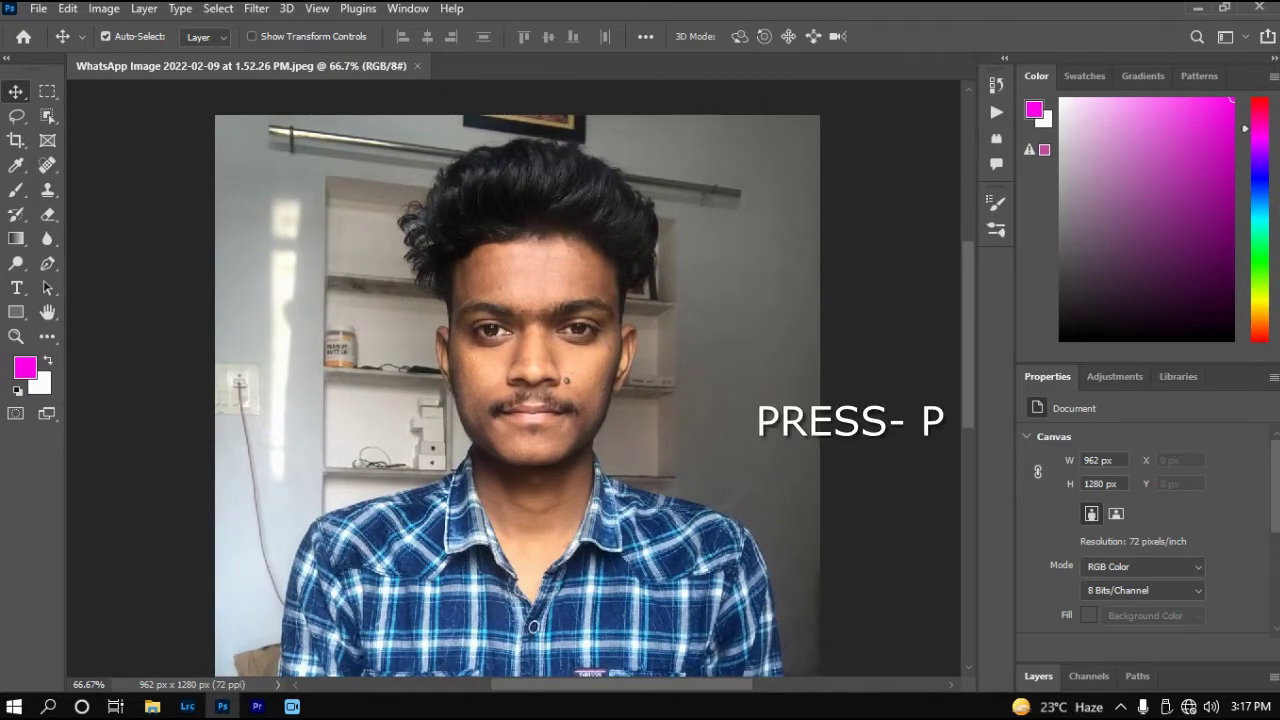
pyautogui.press('p')
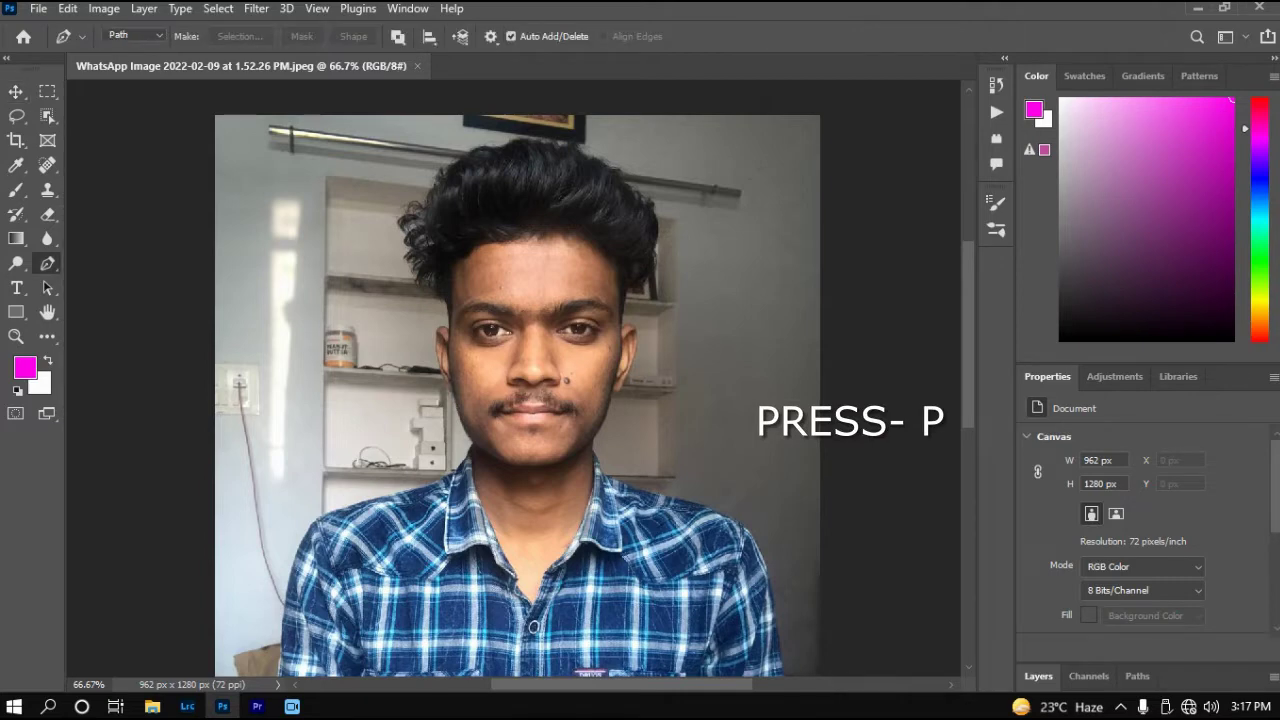
pyautogui.moveTo(520, 450); pyautogui.dragTo(608, 246)
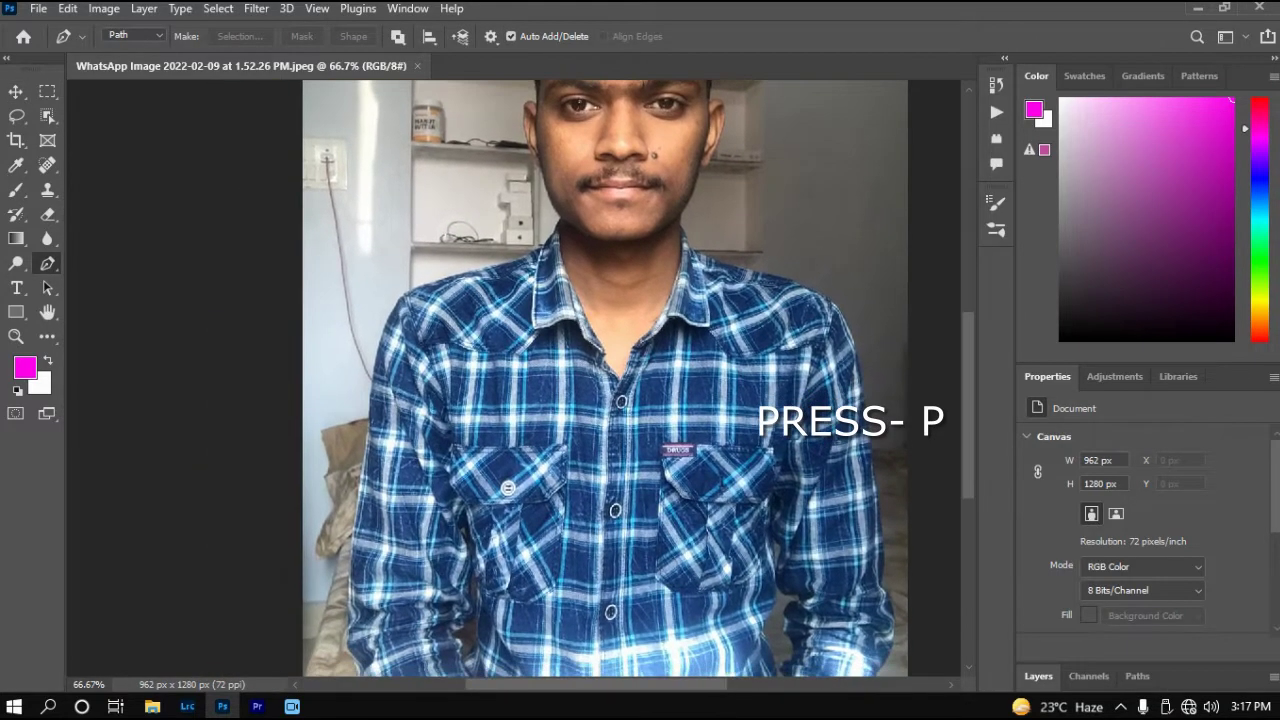
pyautogui.click(302, 610)
# - Place Pen anchors up the shirt edge and along the left shoulder to the neck
pyautogui.scroll(1, 350, 600)
pyautogui.scroll(1, 350, 600)
pyautogui.scroll(2, 390, 300)
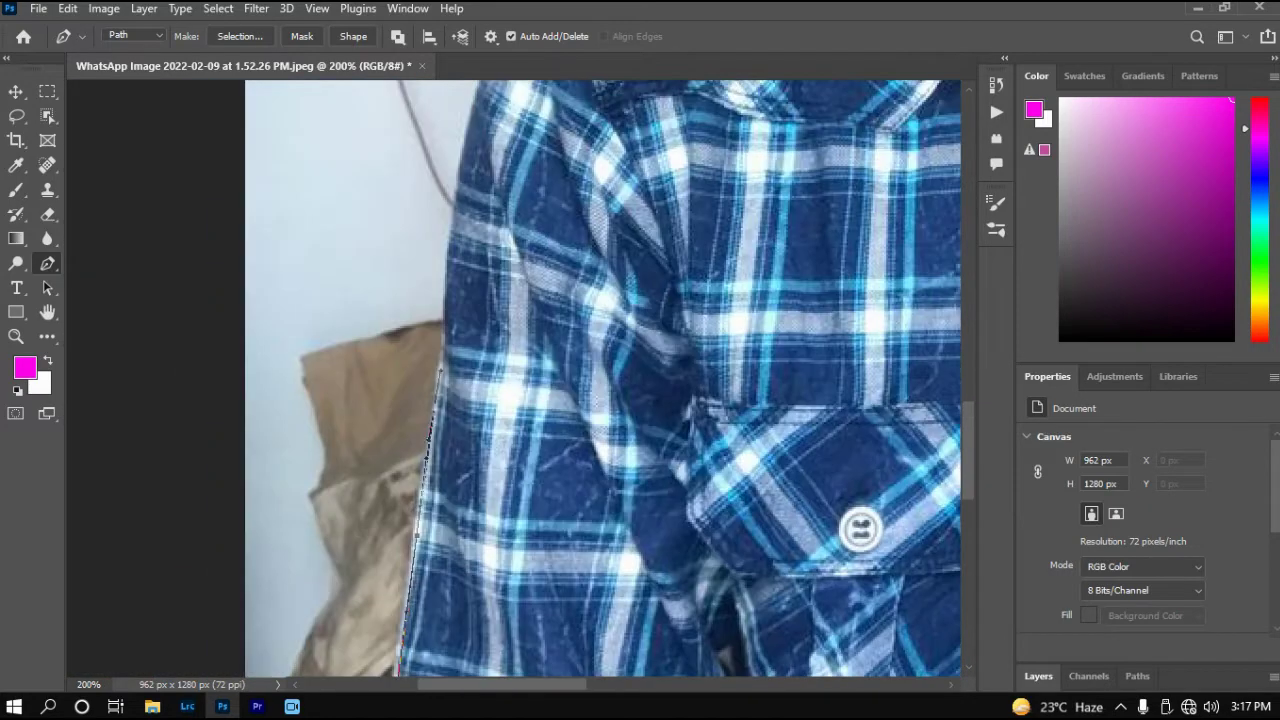
pyautogui.scroll(2, 440, 400)
pyautogui.click(506, 392)
pyautogui.click(530, 268)
pyautogui.scroll(2, 530, 268)
pyautogui.click(620, 335)
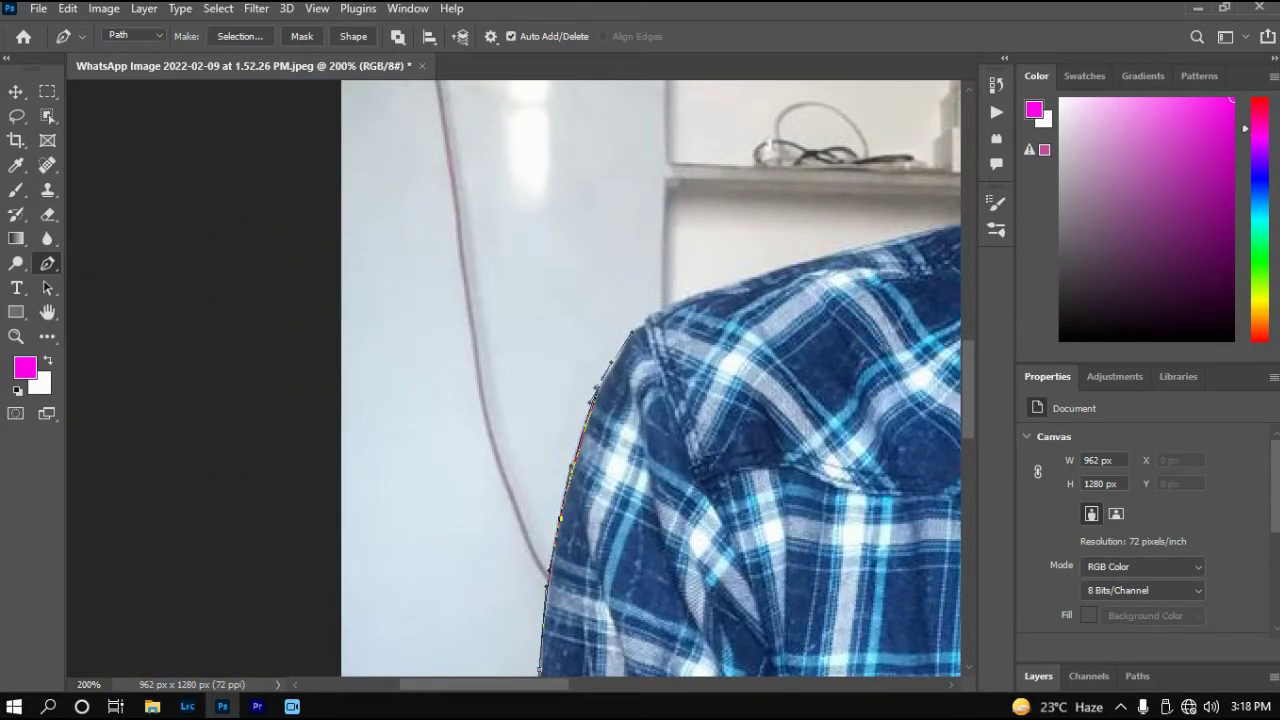
pyautogui.scroll(1, 600, 340)
pyautogui.click(517, 450)
pyautogui.click(552, 437)
pyautogui.scroll(2, 710, 395)
pyautogui.click(800, 430)
pyautogui.click(862, 398)
# - Continue the path around the left ear, up the hair edge and across the top of the hair
pyautogui.scroll(2, 862, 398)
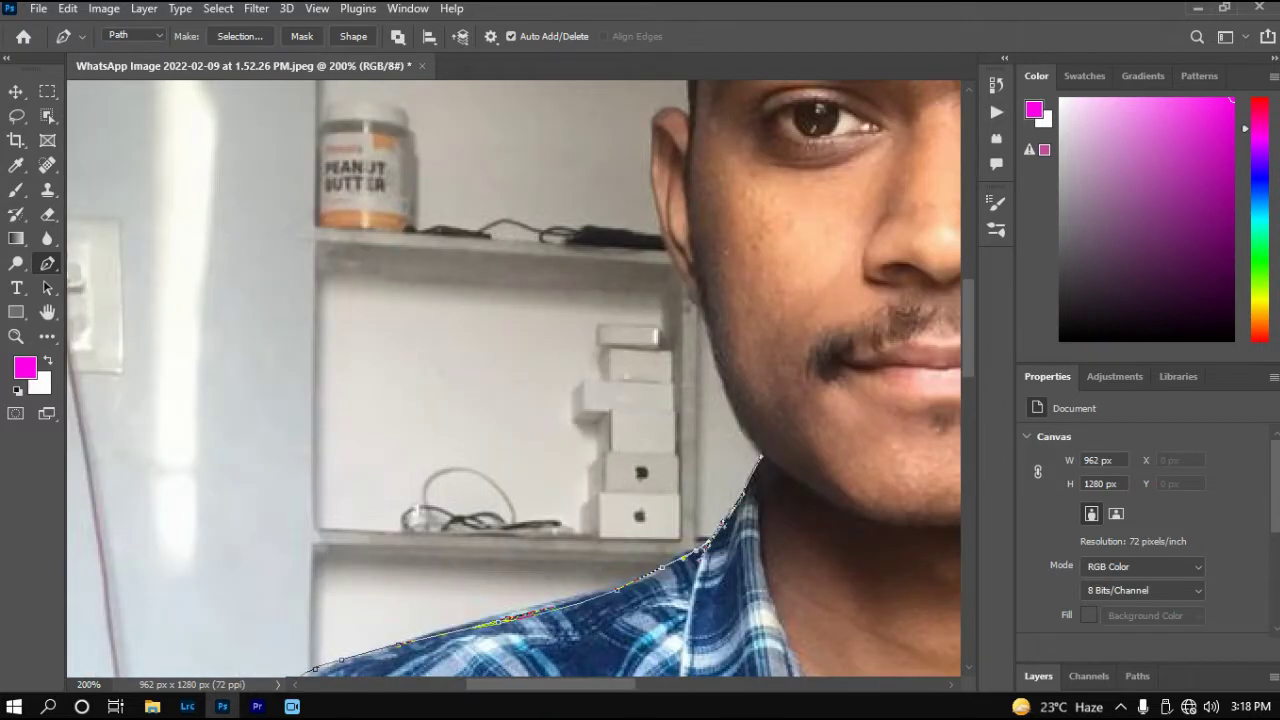
pyautogui.scroll(3, 700, 520)
pyautogui.scroll(2, 742, 528)
pyautogui.scroll(3, 766, 600)
pyautogui.scroll(1, 800, 590)
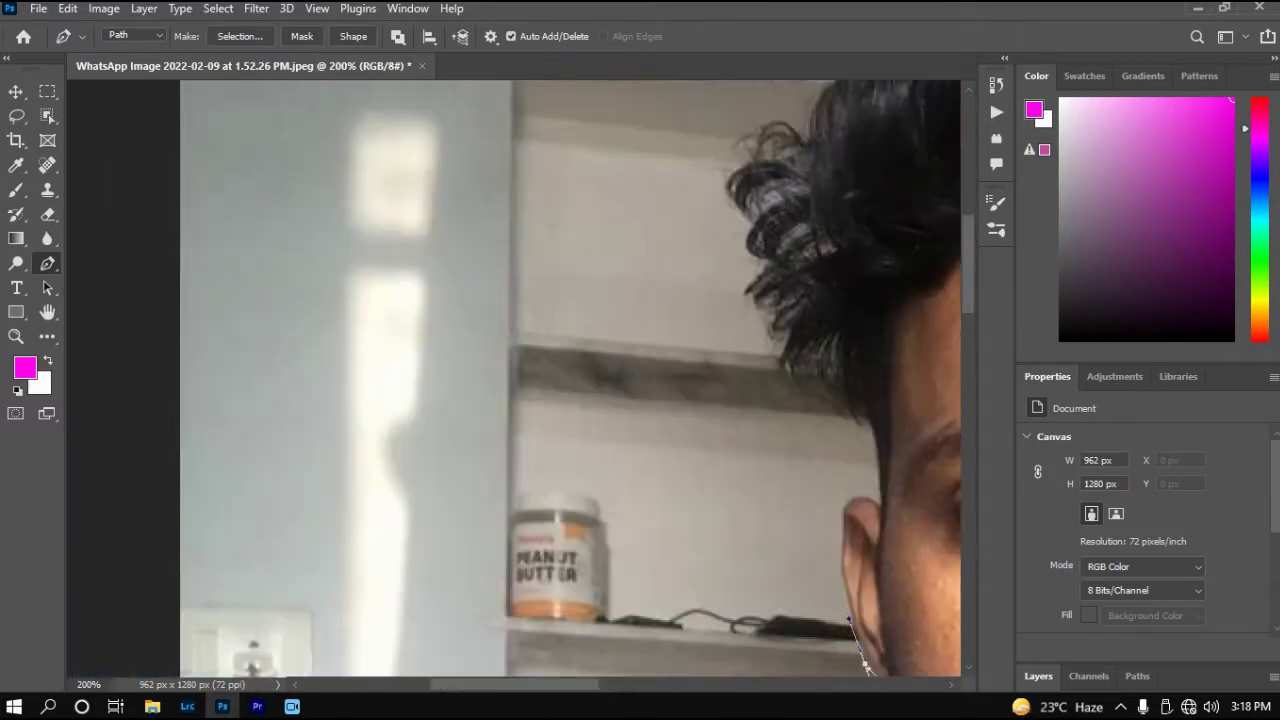
pyautogui.scroll(2, 820, 600)
pyautogui.click(841, 564)
pyautogui.scroll(1, 841, 566)
pyautogui.scroll(3, 870, 602)
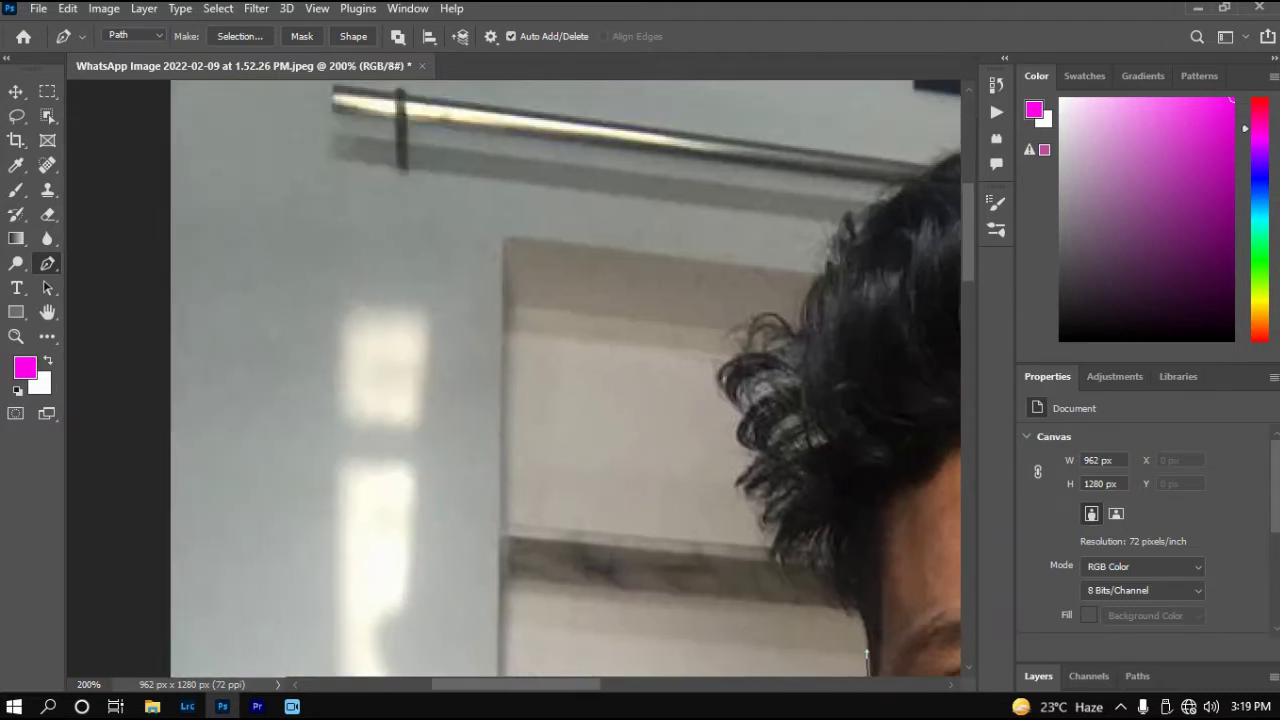
pyautogui.click(838, 494)
pyautogui.scroll(6, 848, 466)
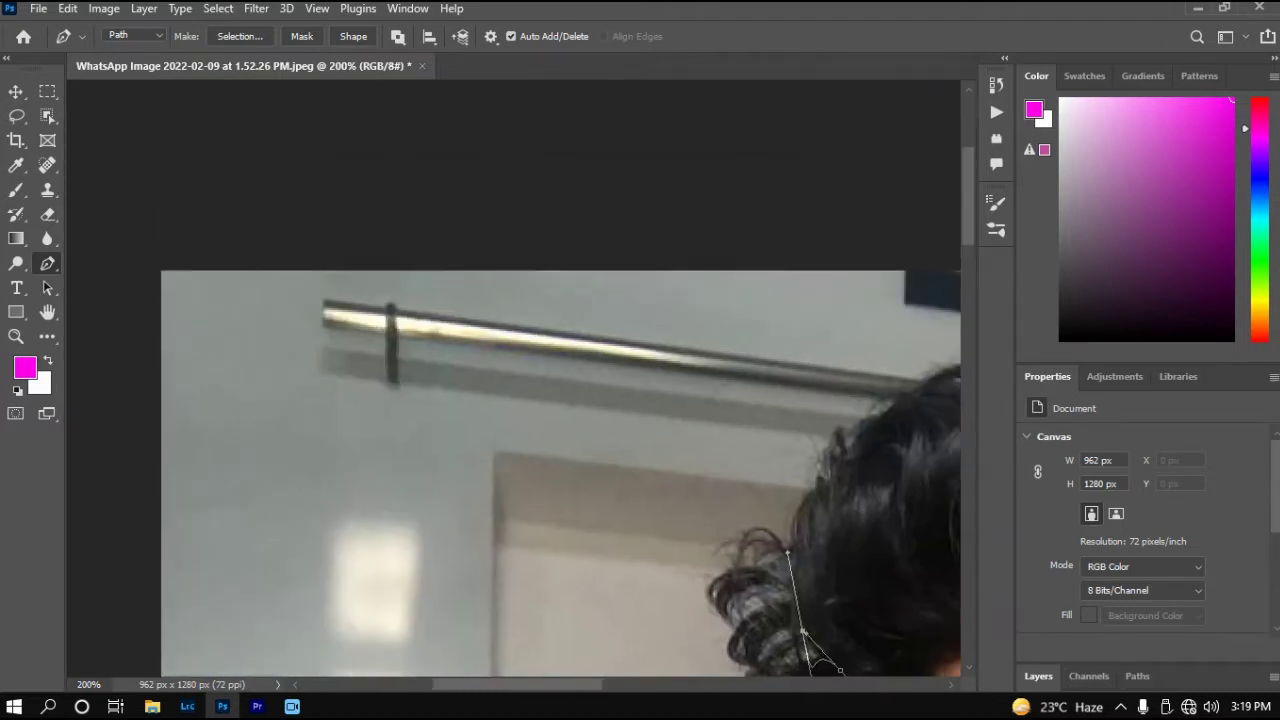
pyautogui.hscroll(3, 800, 520)
pyautogui.scroll(3, 800, 520)
pyautogui.scroll(3, 760, 560)
pyautogui.click(752, 562)
# - Extend the path down the right side of the hair and around the right ear
pyautogui.scroll(-2, 752, 562)
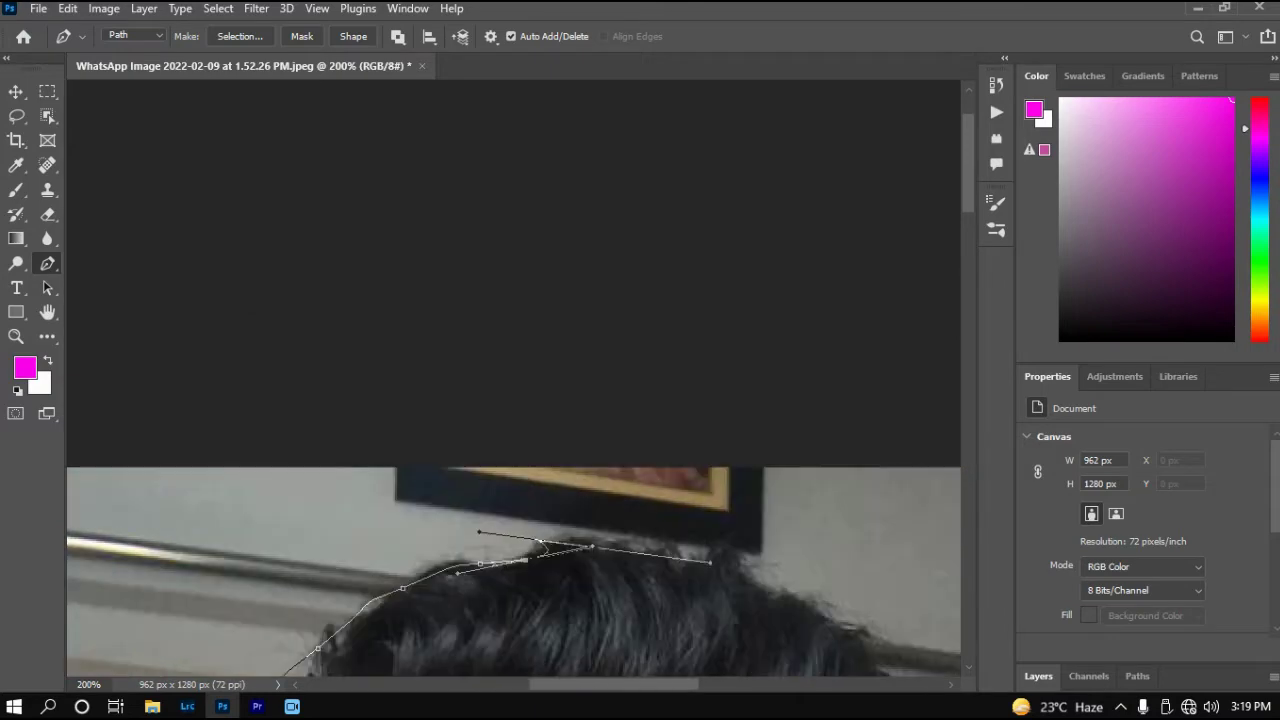
pyautogui.hscroll(3, 700, 560)
pyautogui.scroll(-5, 600, 450)
pyautogui.click(555, 312)
pyautogui.click(557, 460)
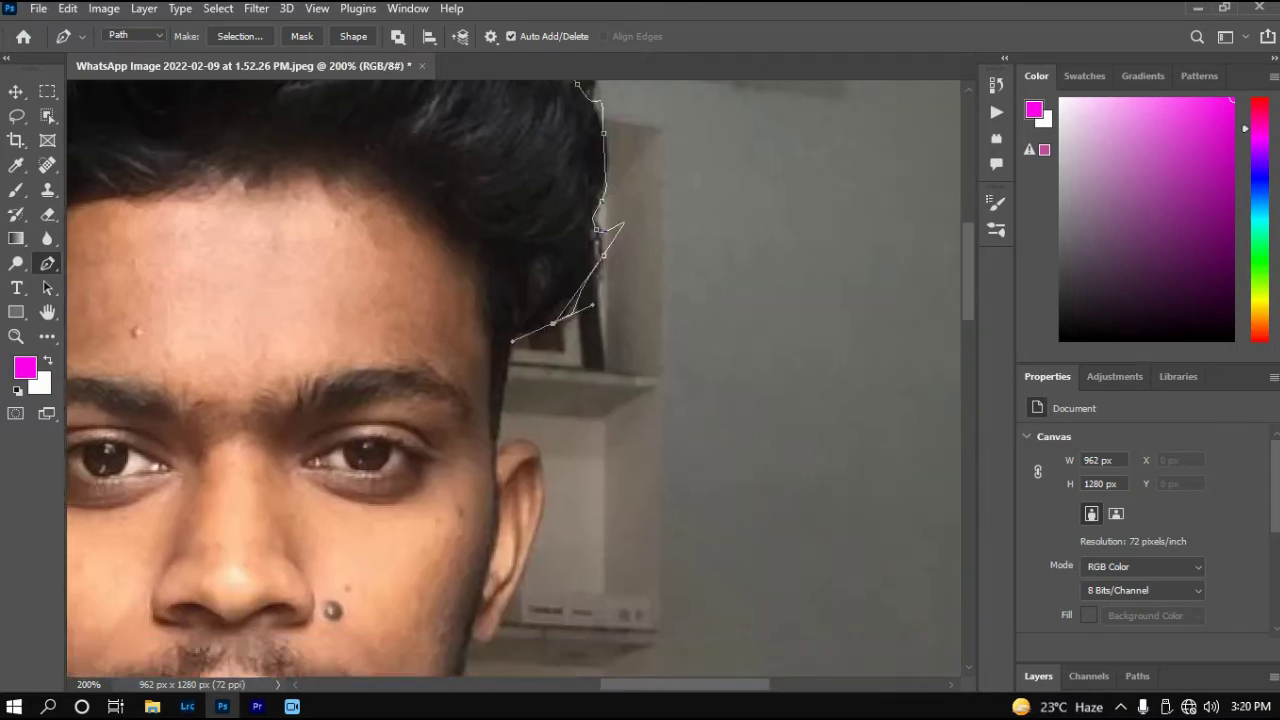
pyautogui.scroll(-5, 557, 460)
pyautogui.click(487, 307)
pyautogui.click(448, 331)
pyautogui.click(424, 436)
pyautogui.scroll(-2, 424, 436)
pyautogui.click(431, 331)
pyautogui.scroll(-3, 390, 500)
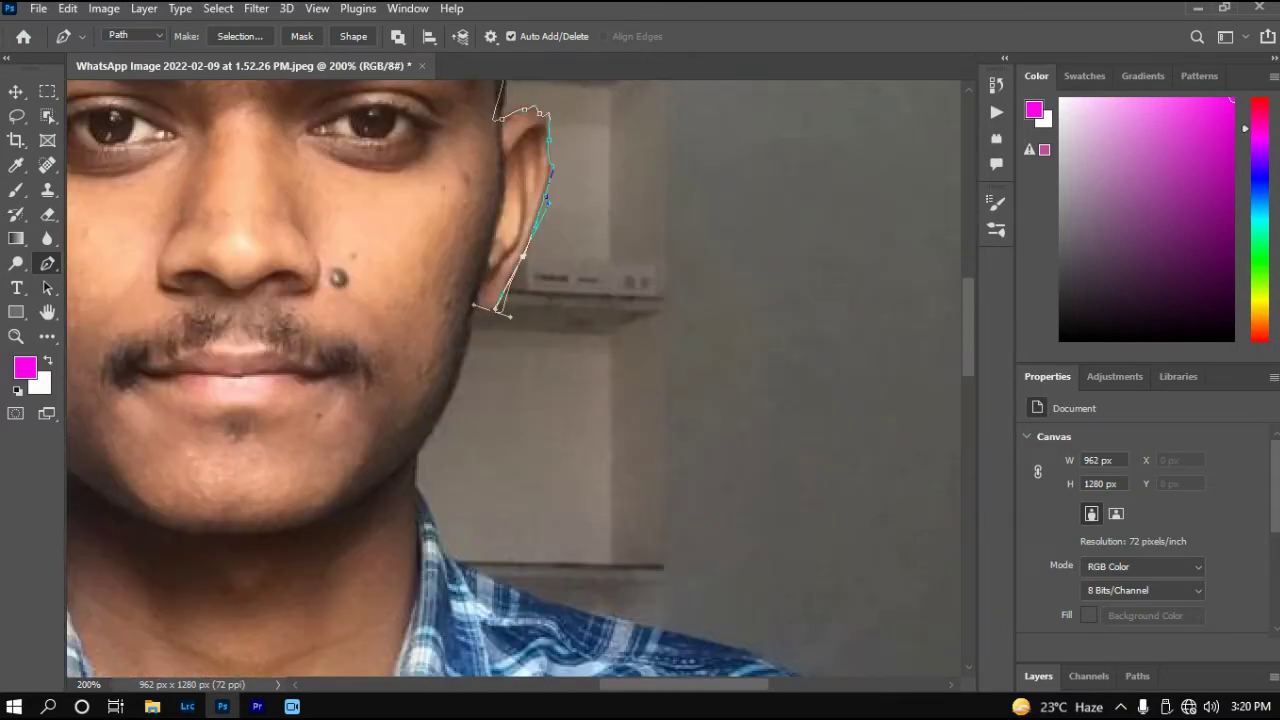
pyautogui.scroll(-2, 470, 300)
pyautogui.scroll(-1, 470, 270)
pyautogui.moveTo(418, 290); pyautogui.dragTo(440, 340)
pyautogui.scroll(-3, 440, 340)
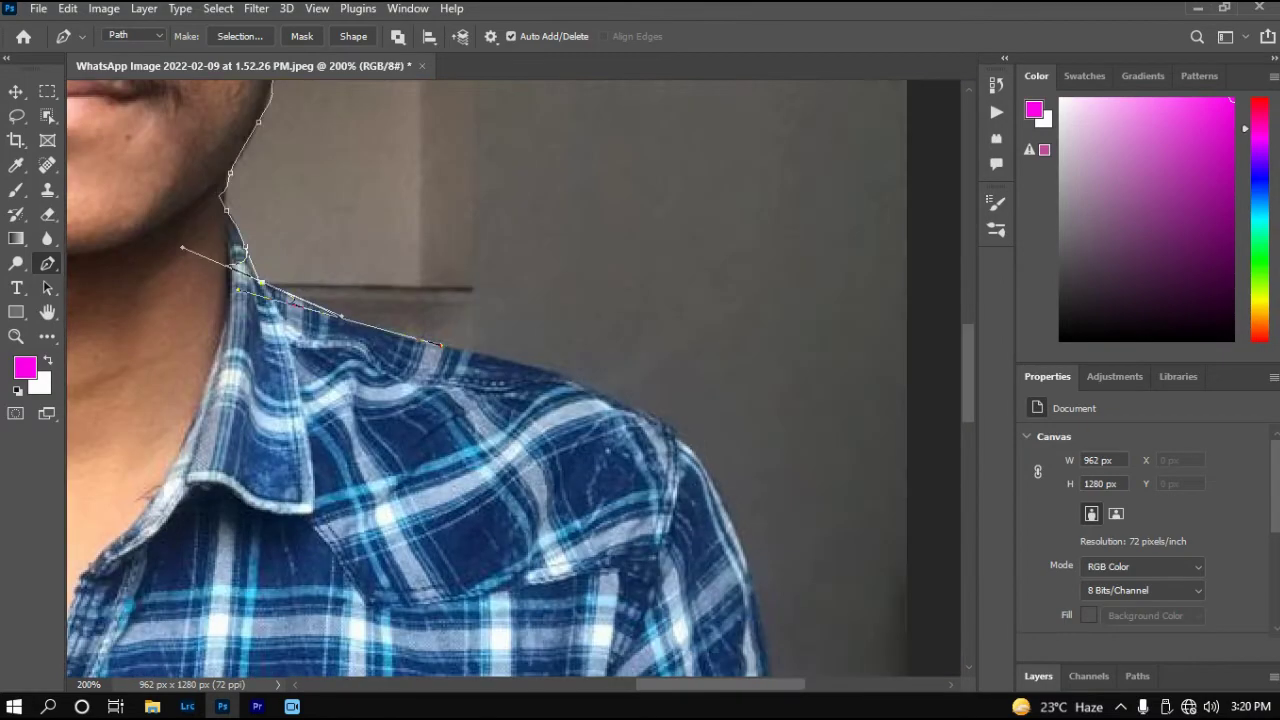
# - Continue the path along the right shoulder to complete the outline
pyautogui.click(546, 374)
pyautogui.hscroll(3, 546, 374)
pyautogui.click(440, 300)
pyautogui.scroll(-3, 440, 300)
pyautogui.scroll(-3, 425, 190)
pyautogui.scroll(-3, 425, 190)
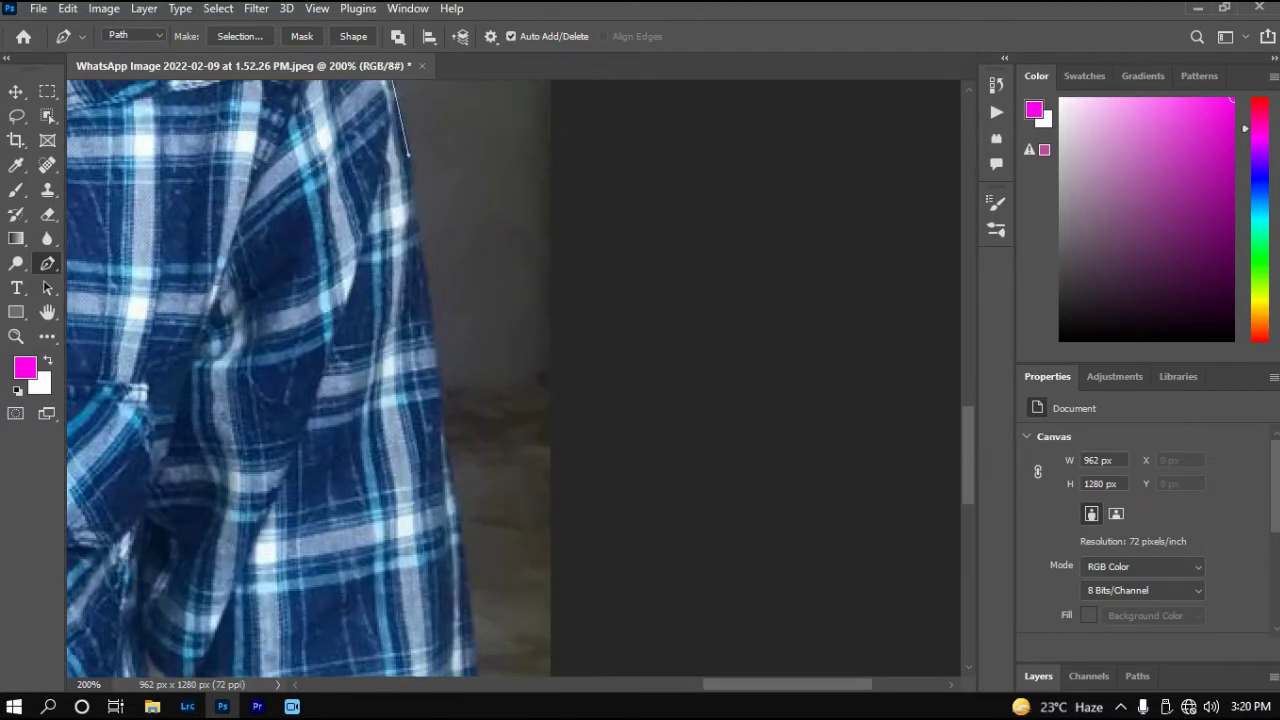
pyautogui.hscroll(3, 425, 190)
pyautogui.scroll(-3, 410, 250)
pyautogui.scroll(-3, 400, 300)
pyautogui.scroll(-1, 398, 308)
pyautogui.moveTo(398, 308); pyautogui.dragTo(401, 363)
# - Fit the photo in view and turn the traced path into a selection
pyautogui.hotkey('ctrl', '0')
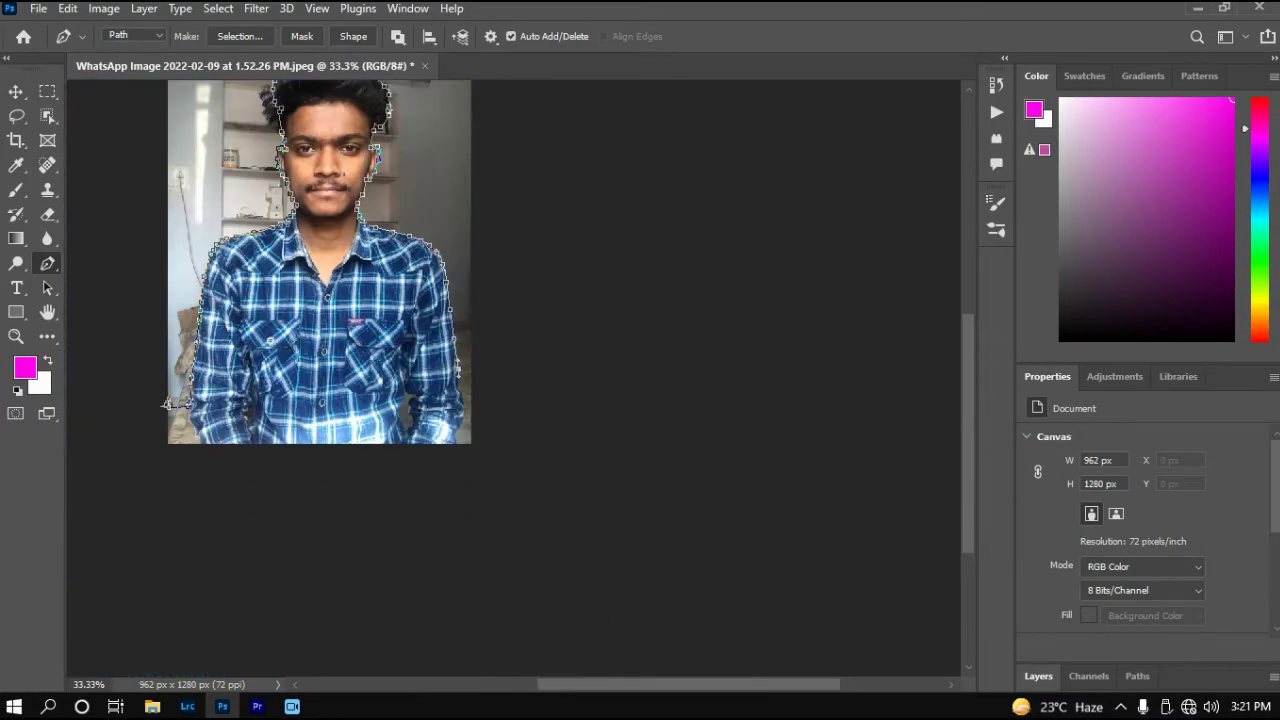
pyautogui.rightClick(300, 272)
pyautogui.click(350, 400)
# - Confirm the path-to-selection conversion and switch to the Polygonal Lasso tool
pyautogui.press('Return')
pyautogui.scroll(3, 490, 270)
pyautogui.scroll(1, 490, 270)
pyautogui.scroll(3, 490, 270)
pyautogui.press('l')
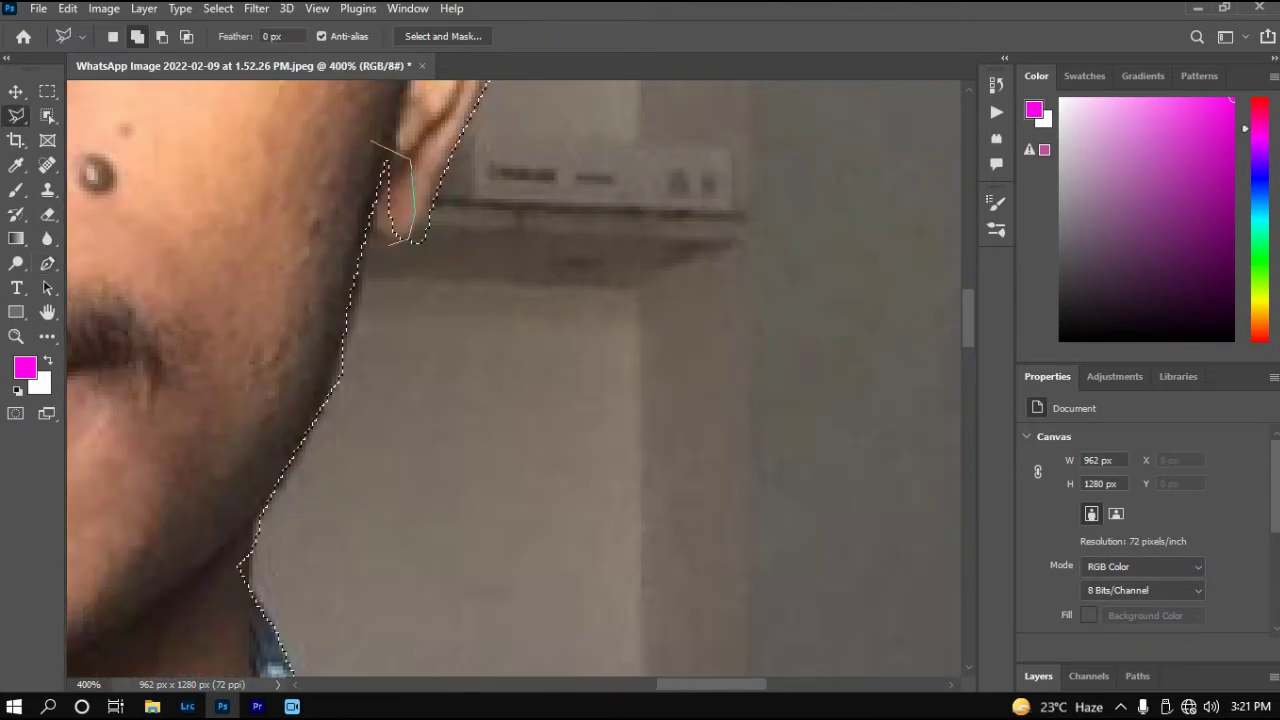
# - Cut the background area beside the right ear out of the selection
pyautogui.scroll(-3, 370, 400)
pyautogui.hscroll(-1, 370, 400)
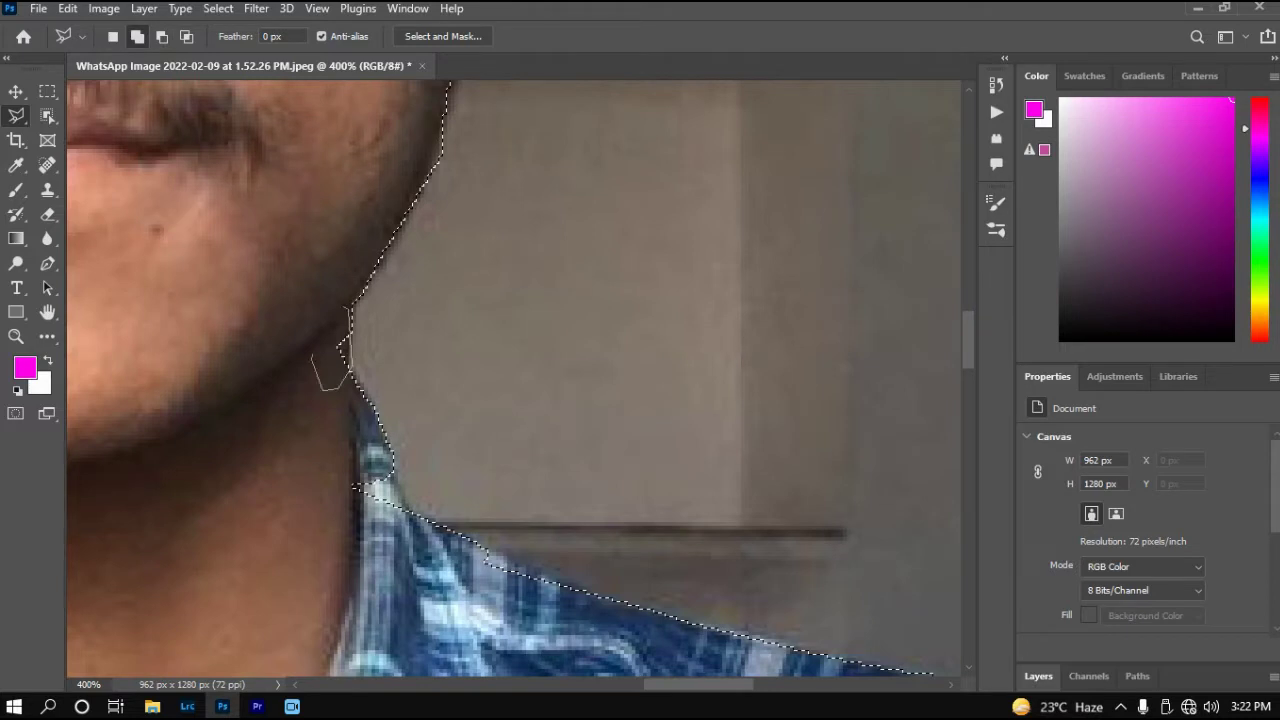
pyautogui.scroll(3, 357, 487)
pyautogui.hscroll(1, 357, 487)
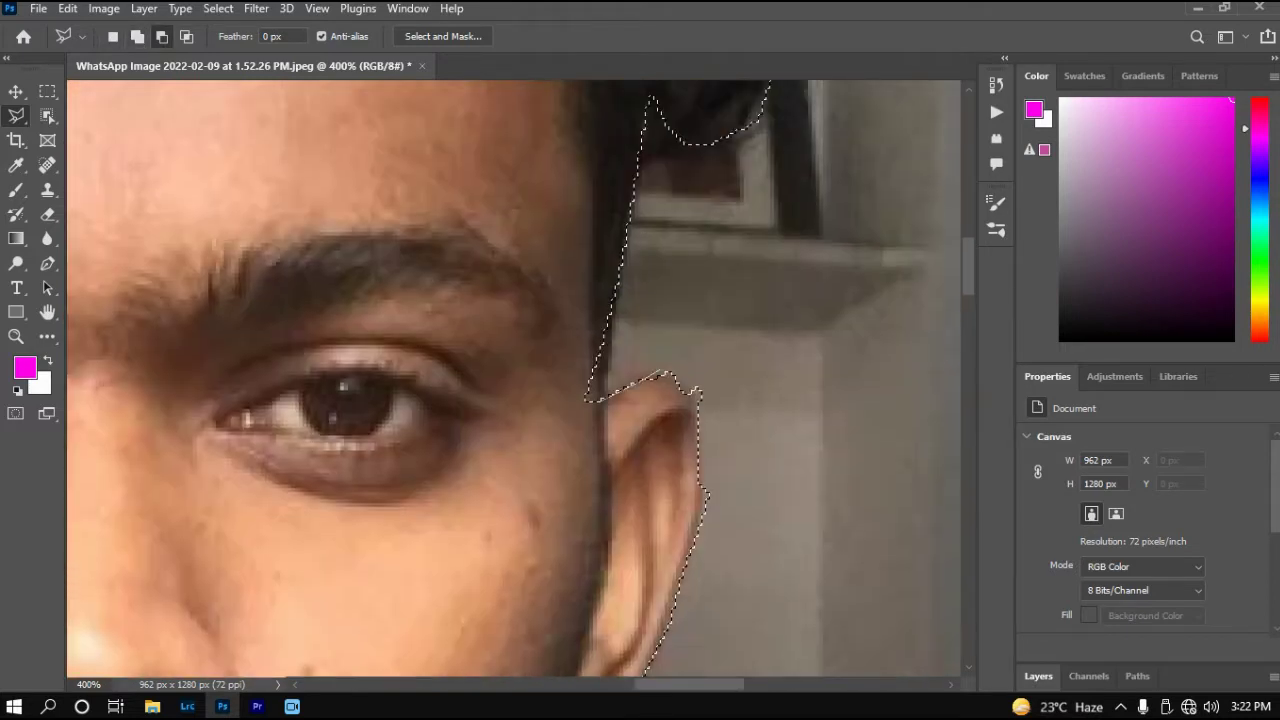
pyautogui.keyDown('alt'); pyautogui.click(590, 400); pyautogui.keyUp('alt')
pyautogui.click(664, 373)
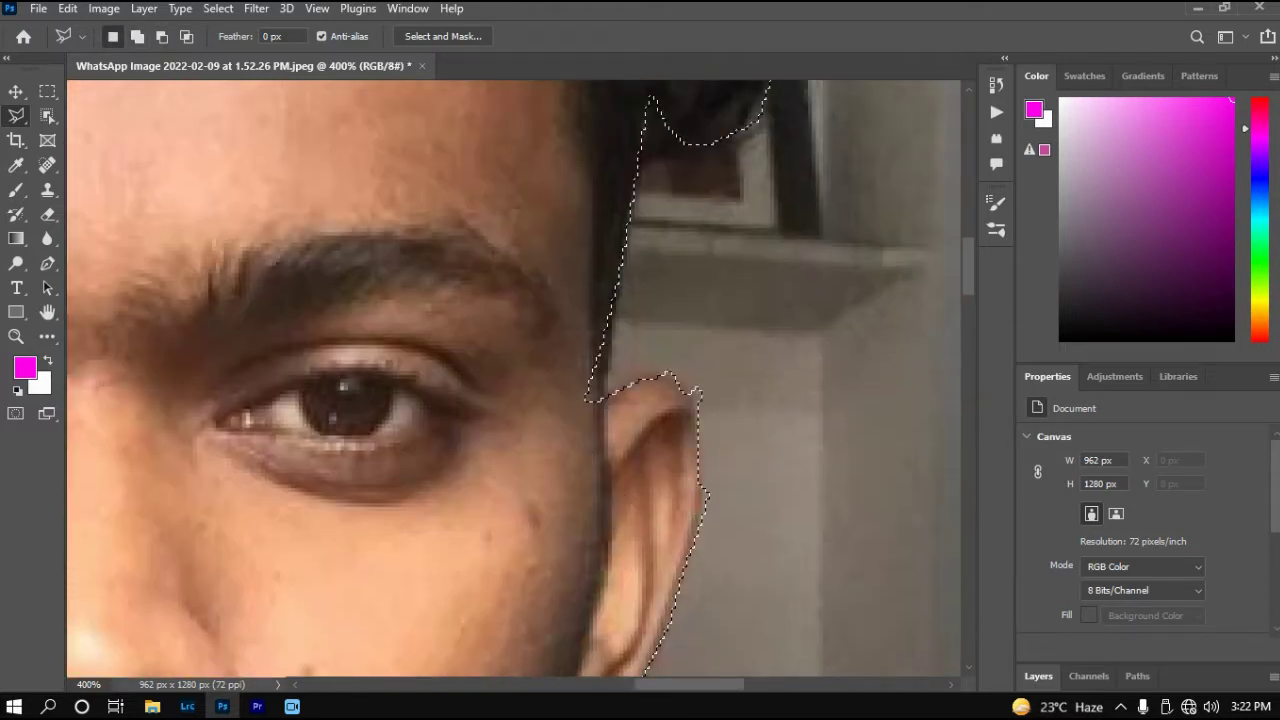
pyautogui.click(700, 398)
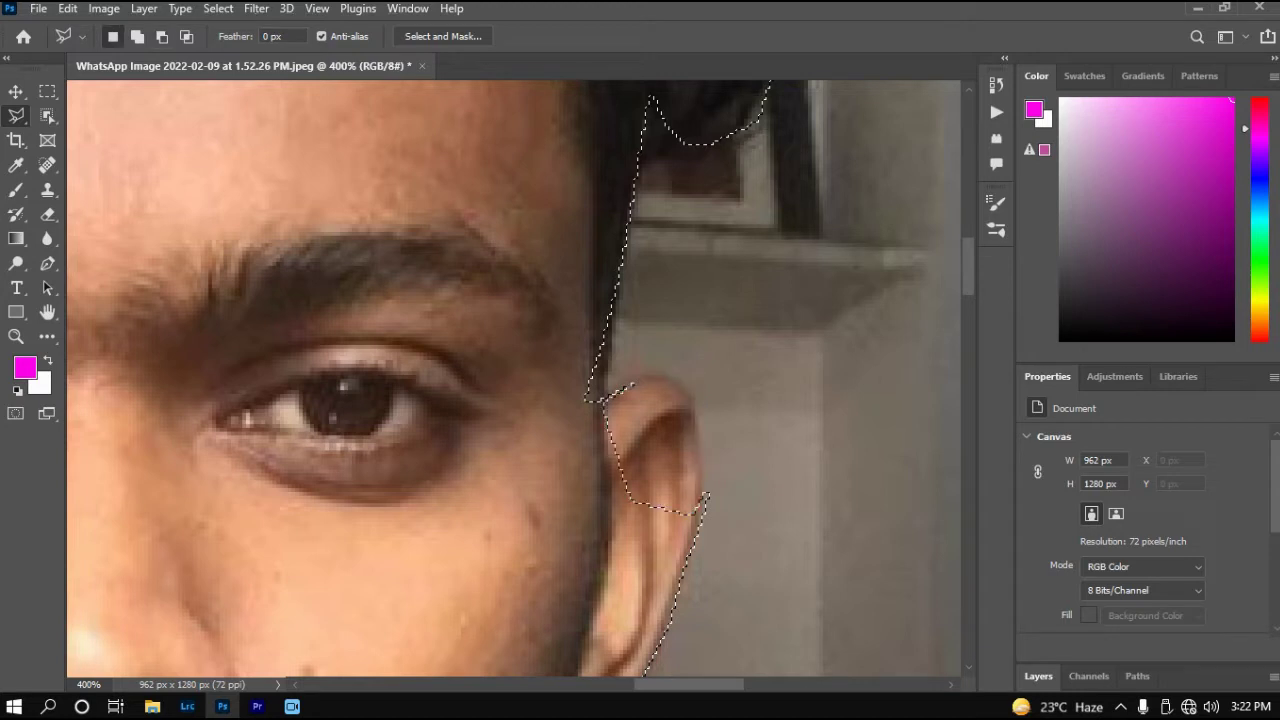
pyautogui.click(688, 372)
pyautogui.doubleClick(657, 360)
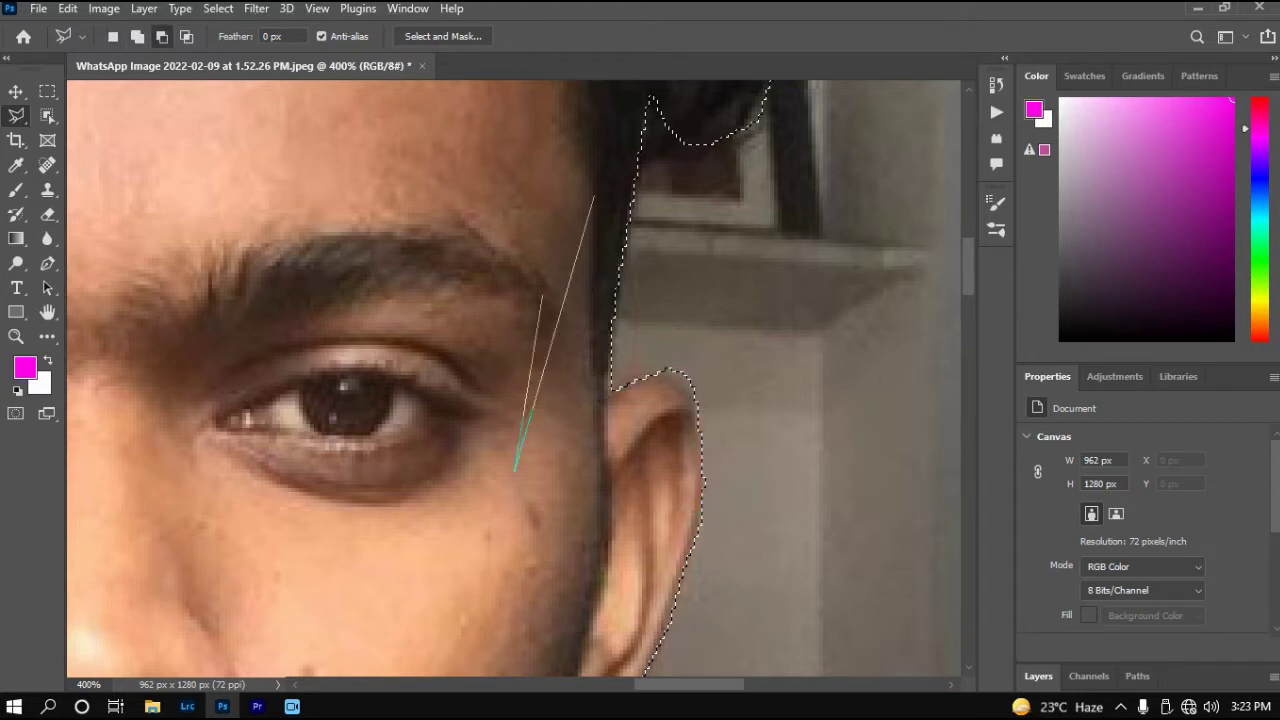
# - Lasso around the stray hair curls to add them to the selection
pyautogui.scroll(5, 523, 443)
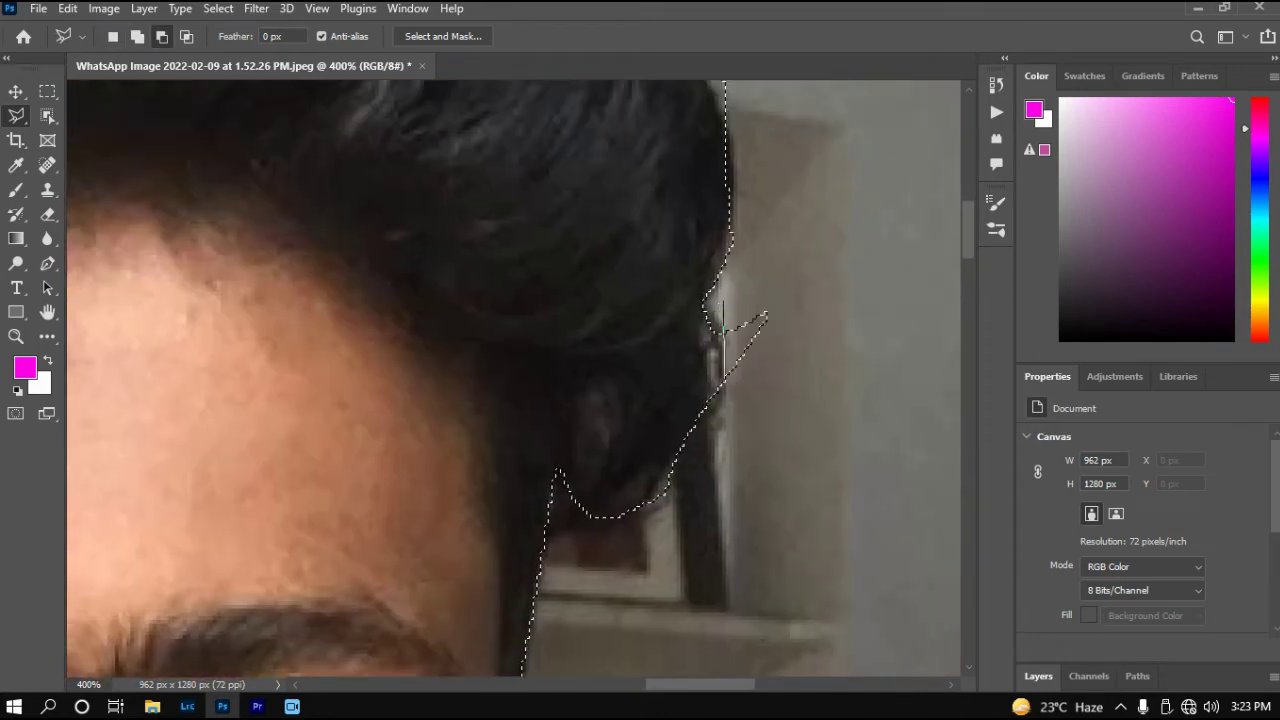
pyautogui.scroll(3, 519, 385)
pyautogui.scroll(2, 519, 385)
pyautogui.hscroll(-5, 519, 385)
pyautogui.scroll(-2, 519, 385)
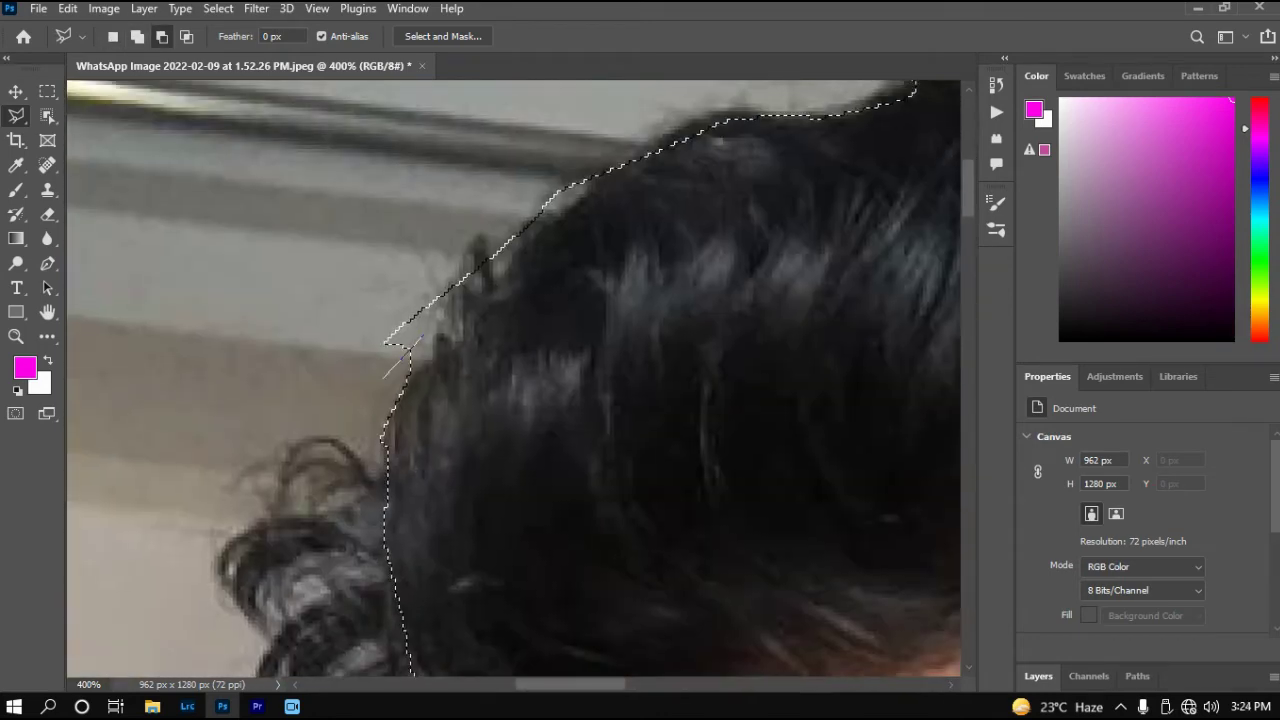
pyautogui.scroll(-5, 519, 385)
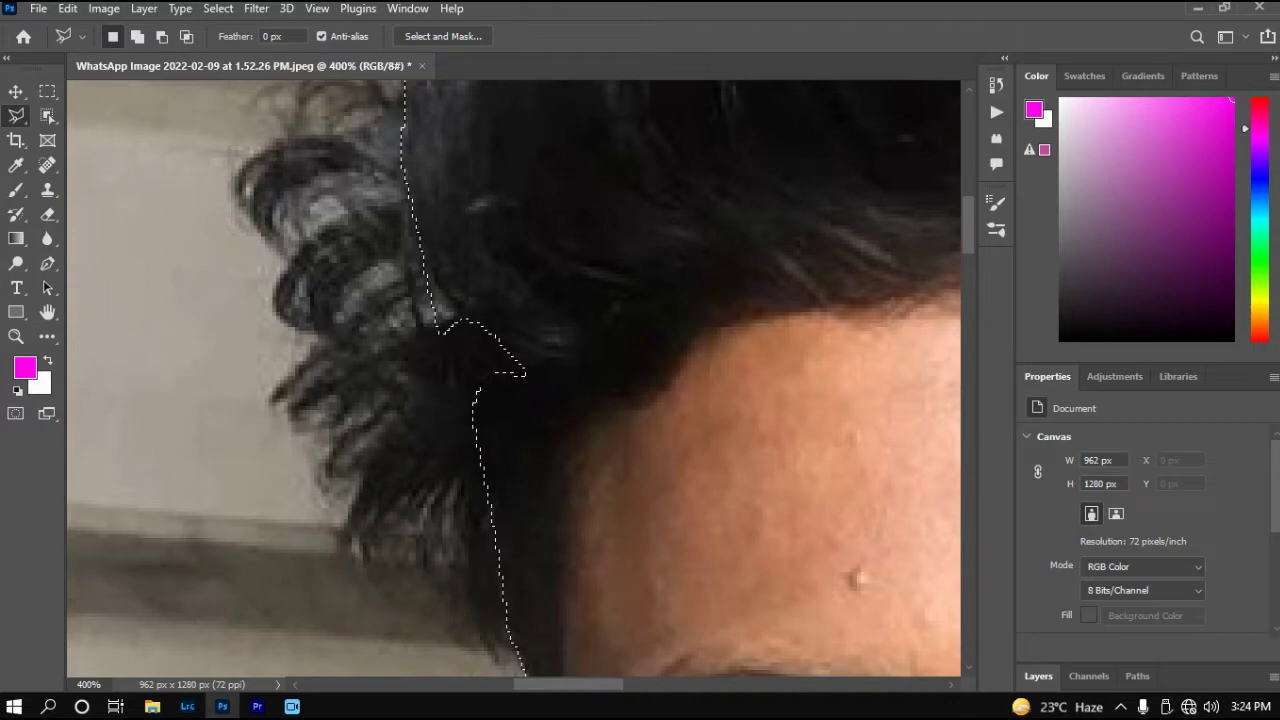
pyautogui.scroll(3, 513, 380)
pyautogui.click(295, 165)
pyautogui.click(235, 180)
pyautogui.click(165, 280)
pyautogui.click(205, 390)
pyautogui.click(262, 440)
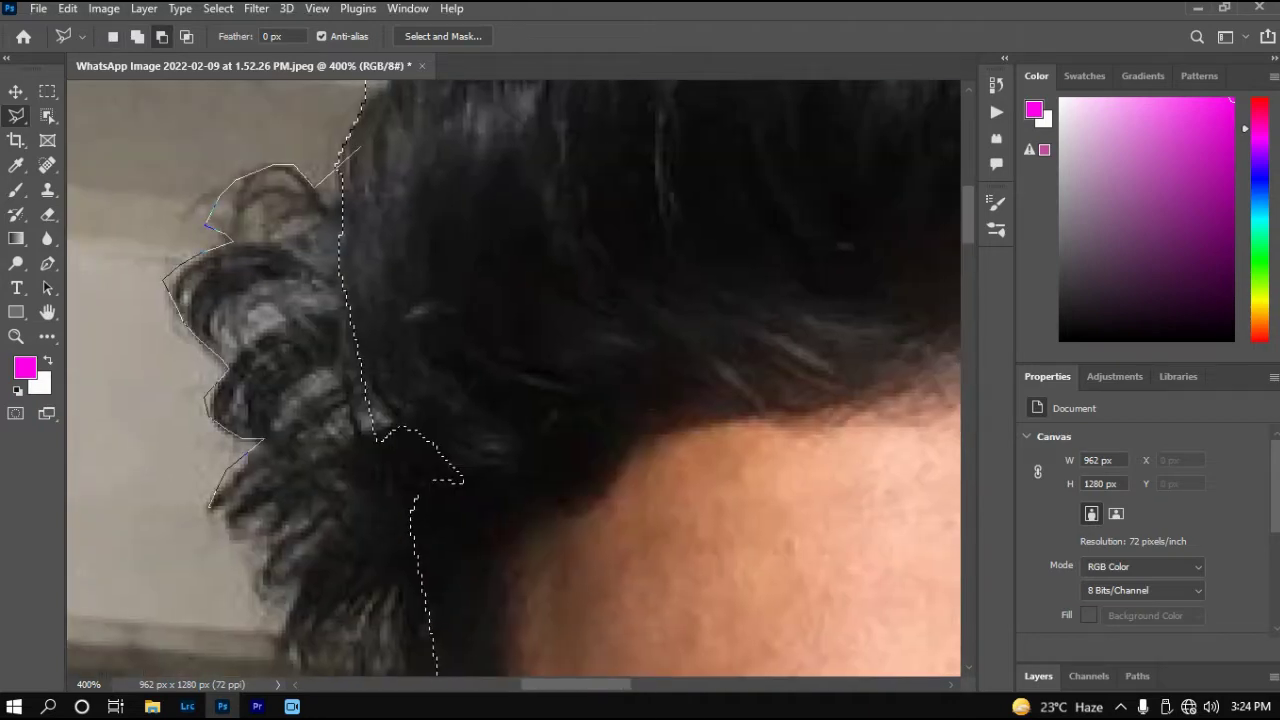
# - Continue the lasso outline down around the curls and the hair edge
pyautogui.scroll(-5, 513, 380)
pyautogui.scroll(6, 513, 380)
pyautogui.click(220, 330)
pyautogui.click(178, 362)
pyautogui.click(232, 440)
pyautogui.click(215, 476)
pyautogui.scroll(-2, 215, 476)
pyautogui.click(205, 408)
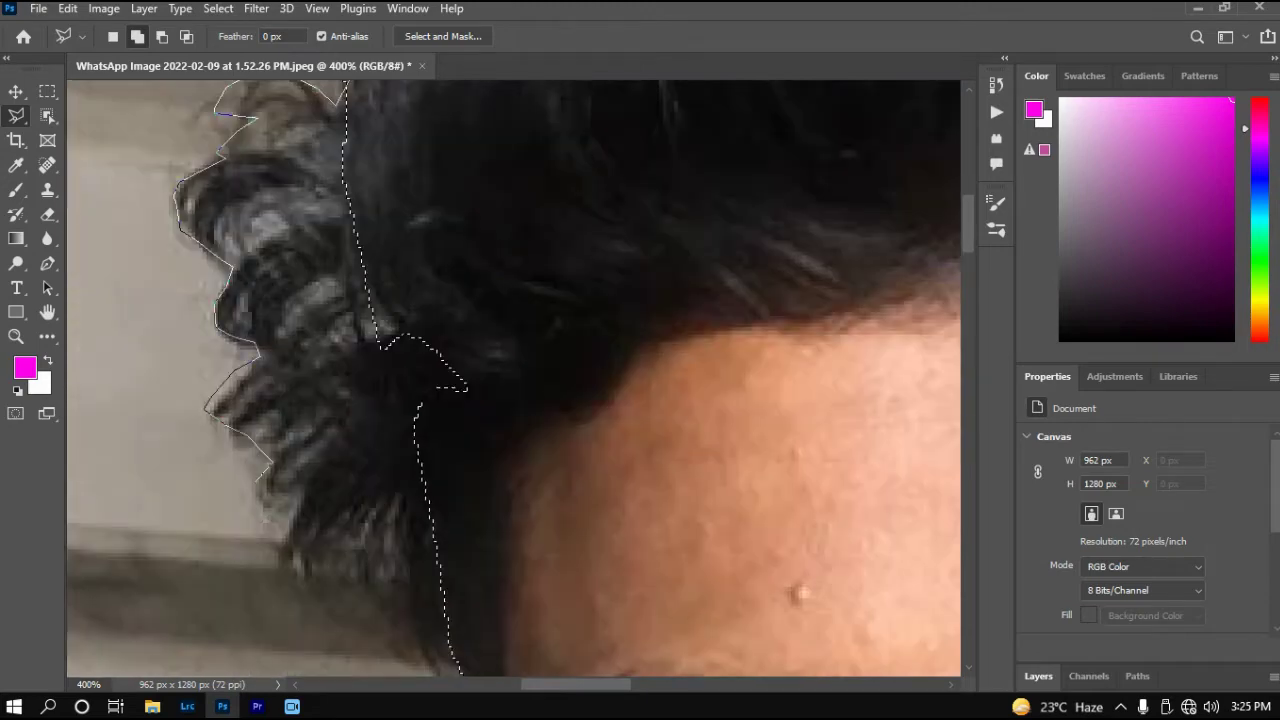
pyautogui.scroll(-5, 265, 465)
pyautogui.scroll(4, 443, 234)
pyautogui.scroll(-4, 443, 234)
pyautogui.scroll(-3, 315, 240)
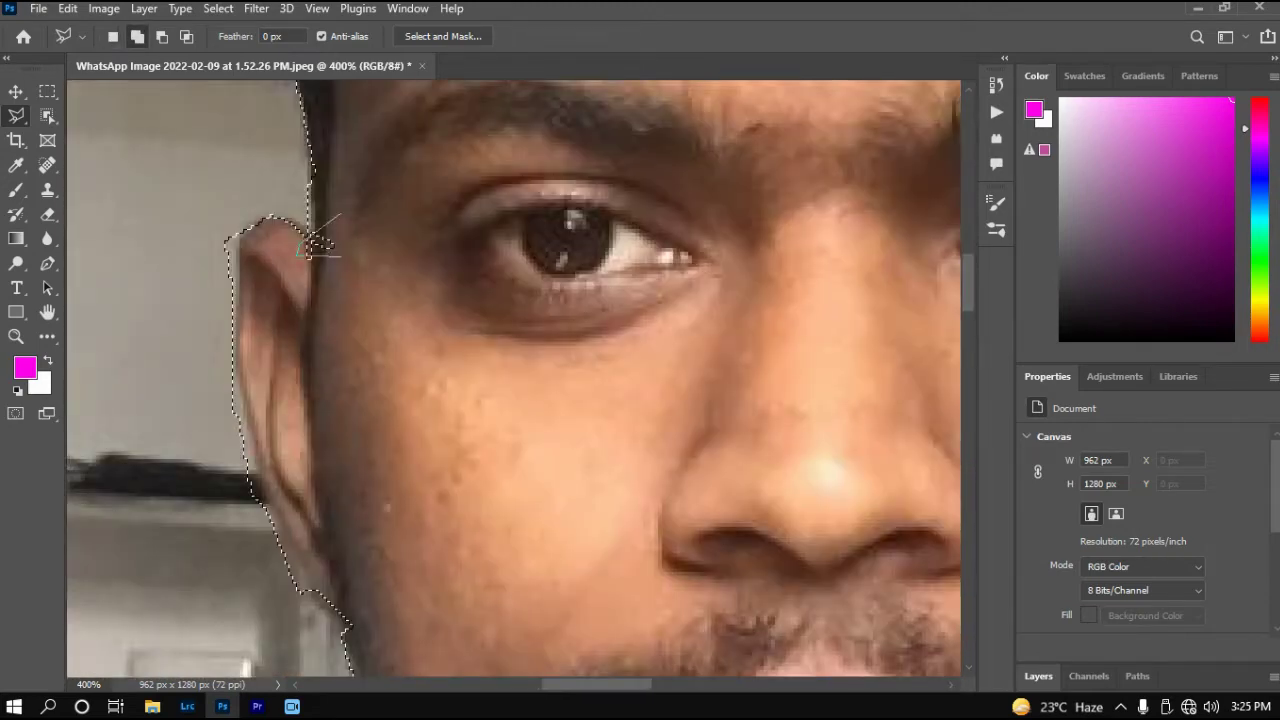
pyautogui.scroll(-3, 240, 250)
# - Extend the lasso outline down the cheek to the jaw and collar
pyautogui.click(310, 420)
pyautogui.scroll(-1, 310, 420)
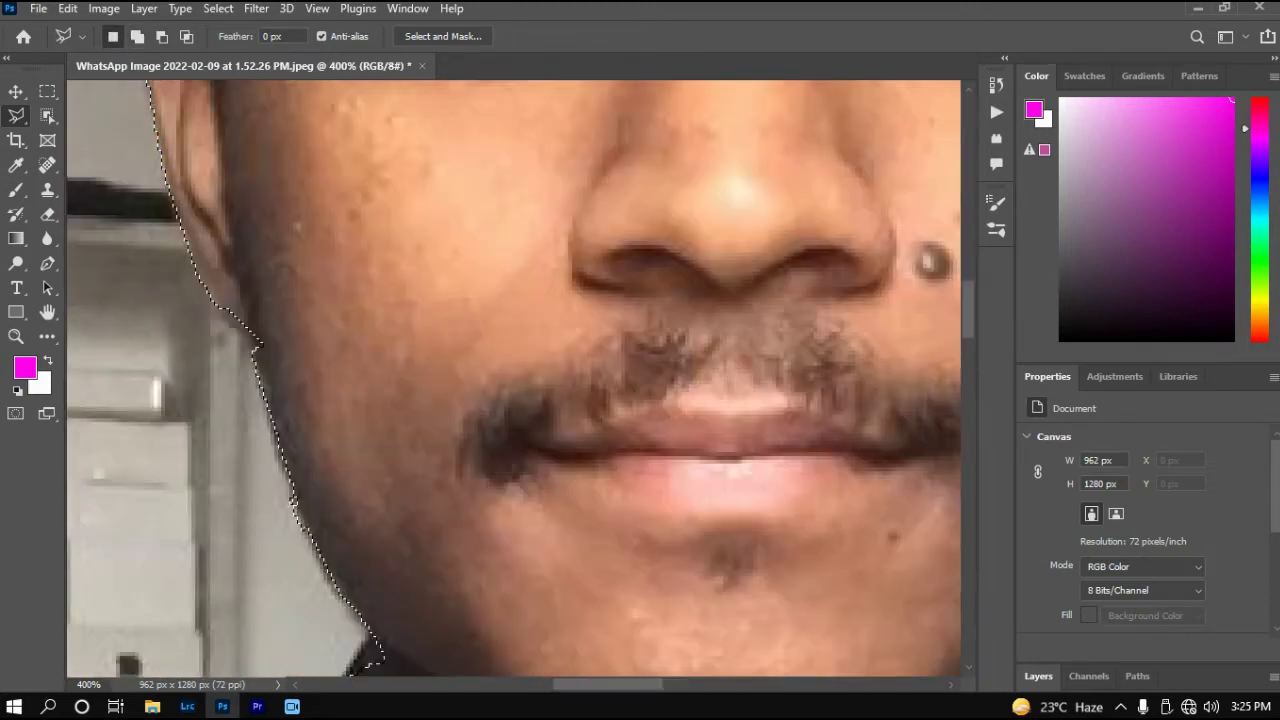
pyautogui.scroll(-3, 300, 380)
pyautogui.click(318, 348)
pyautogui.click(325, 383)
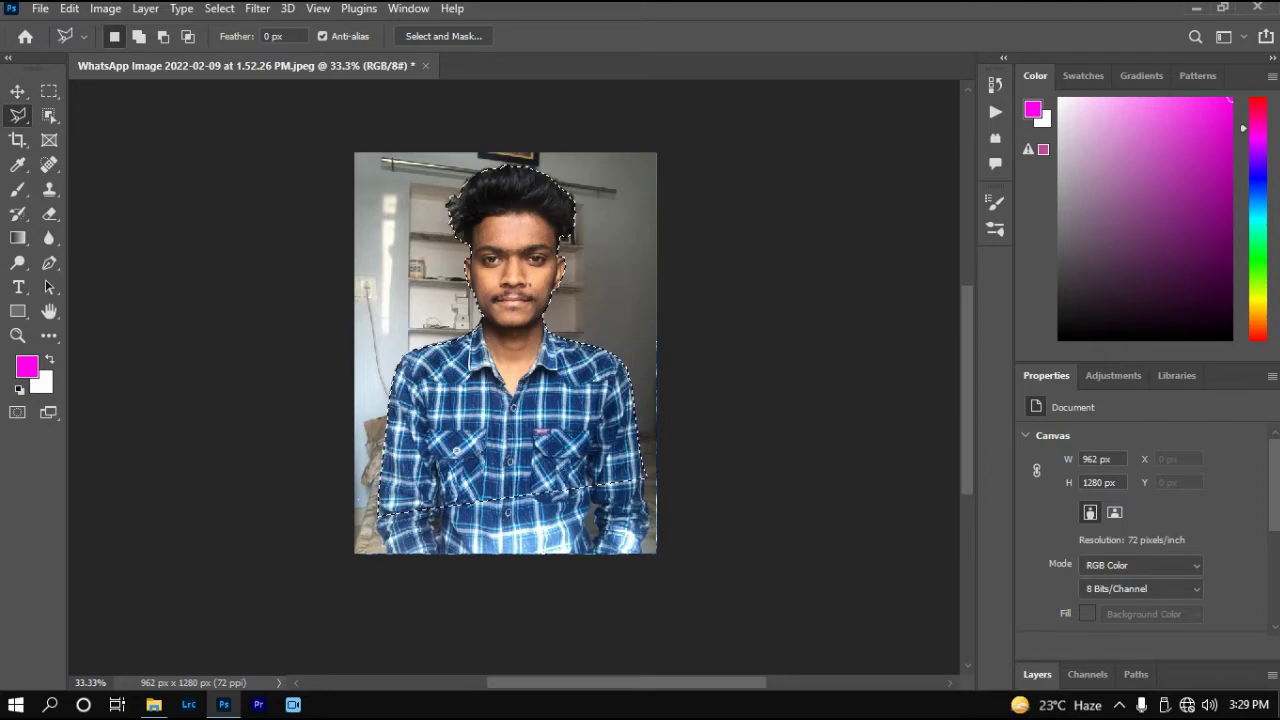
# - Zoom in on the chest to check the selection, then zoom out over the figure
pyautogui.hotkey('ctrl', '+')
pyautogui.hotkey('ctrl', '+')
pyautogui.hotkey('ctrl', '+')
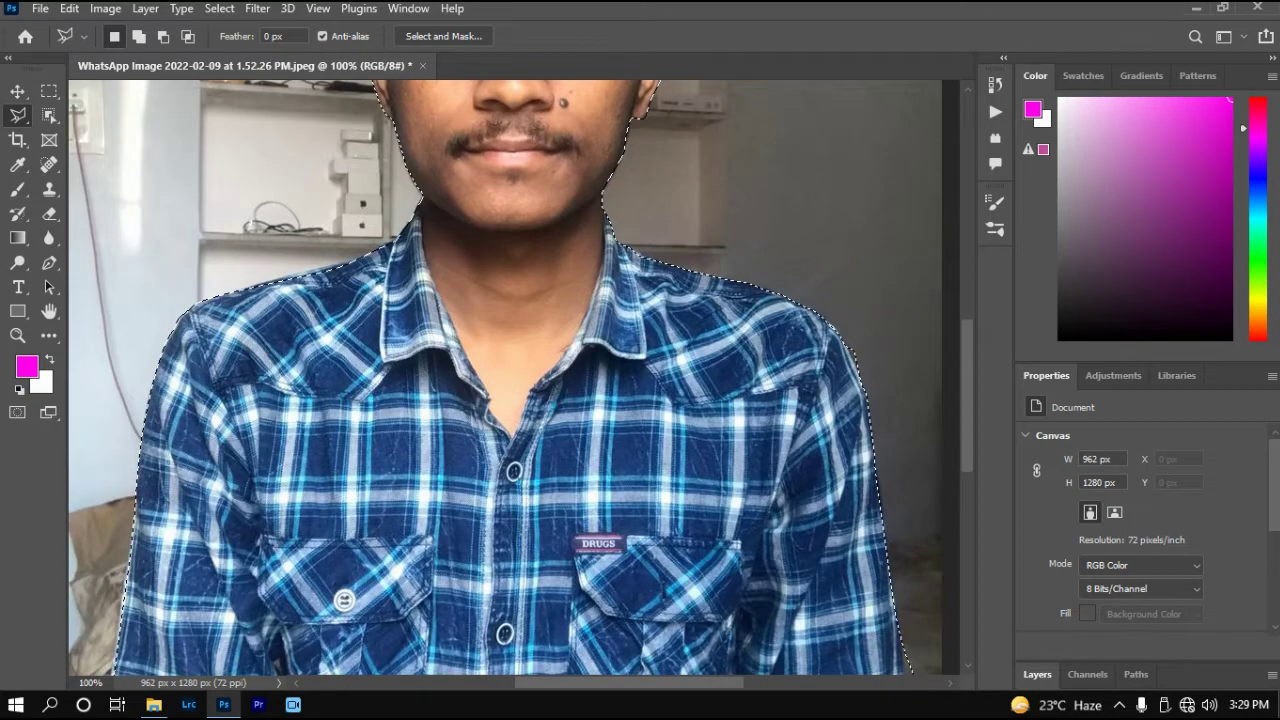
pyautogui.scroll(2, 508, 378)
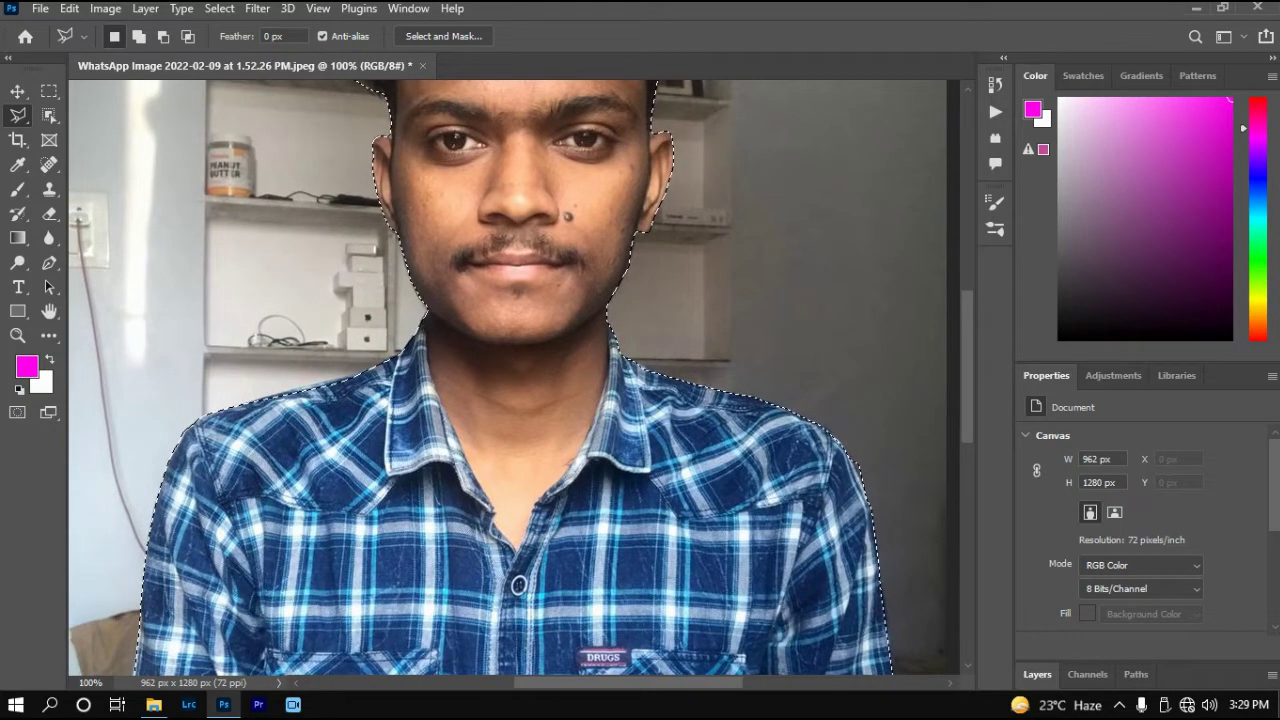
pyautogui.scroll(1, 508, 378)
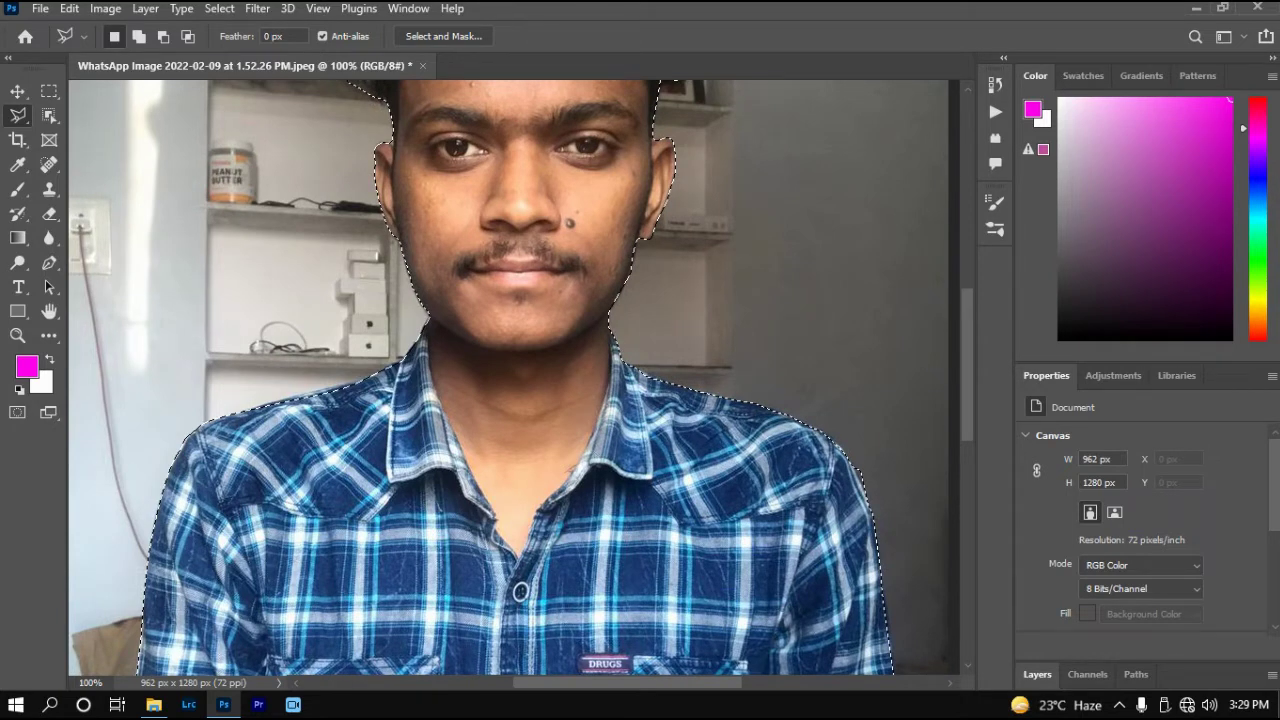
pyautogui.hotkey('ctrl', '-')
pyautogui.hotkey('ctrl', '-')
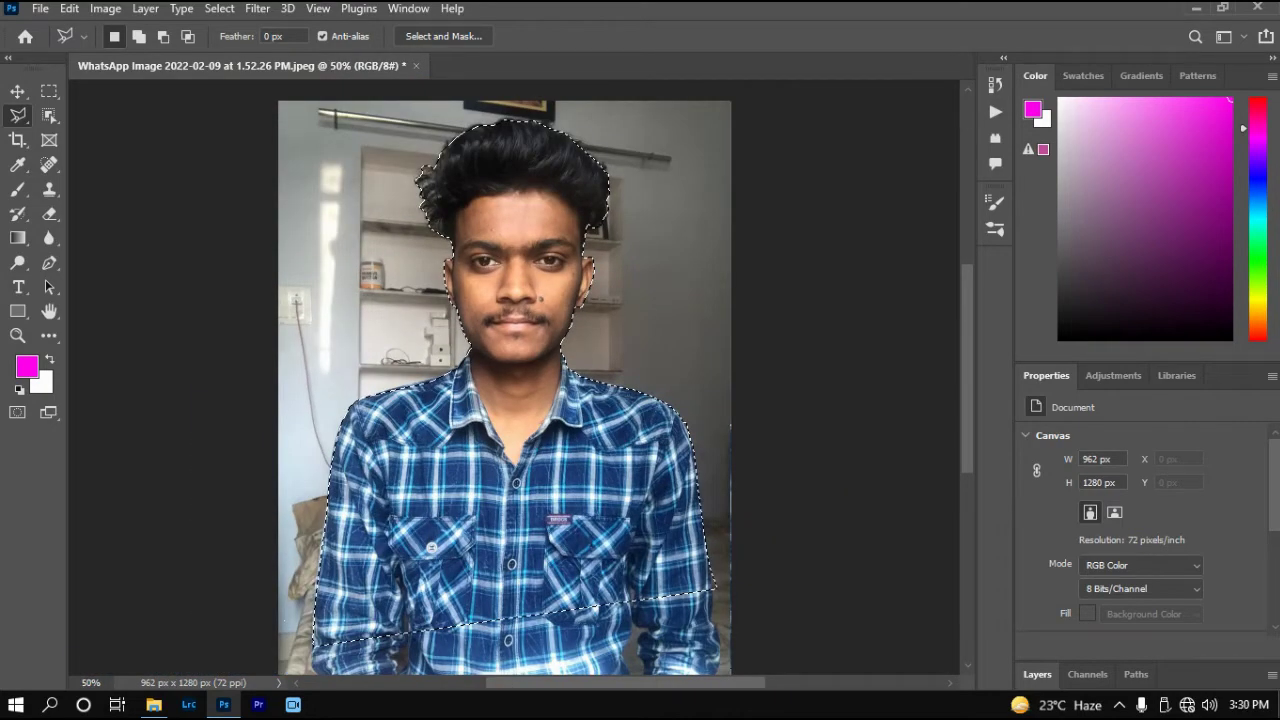
# - Inspect the selection edge at the chin and collar, then zoom back out to the whole photo
pyautogui.hotkey('ctrl', '+')
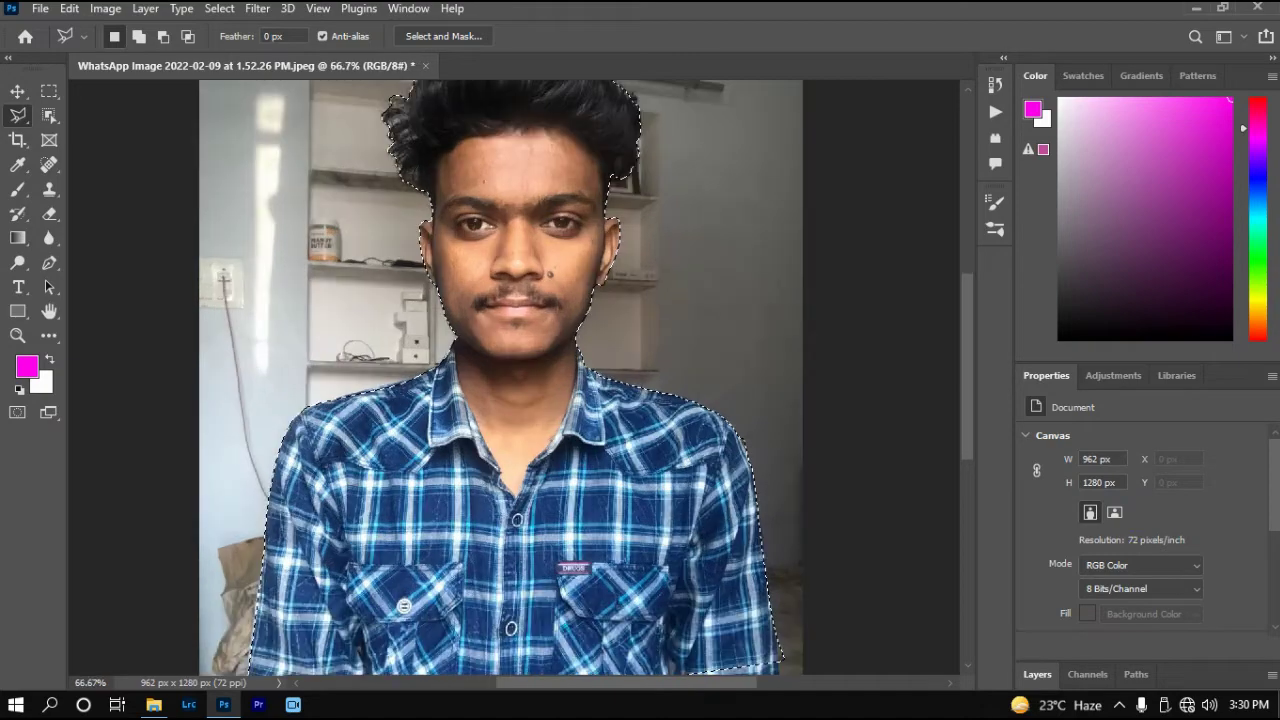
pyautogui.hotkey('ctrl', '+')
pyautogui.hotkey('ctrl', '+')
pyautogui.scroll(1, 514, 378)
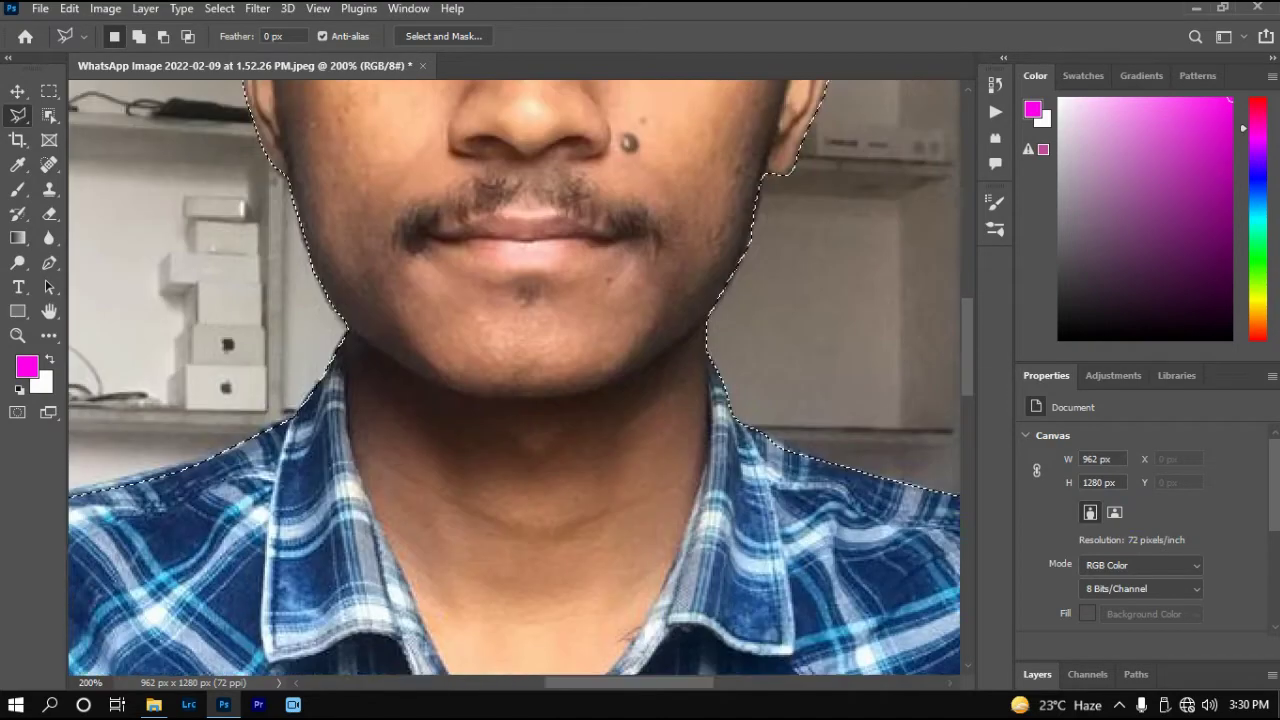
pyautogui.scroll(3, 514, 378)
pyautogui.scroll(3, 514, 378)
pyautogui.scroll(1, 514, 378)
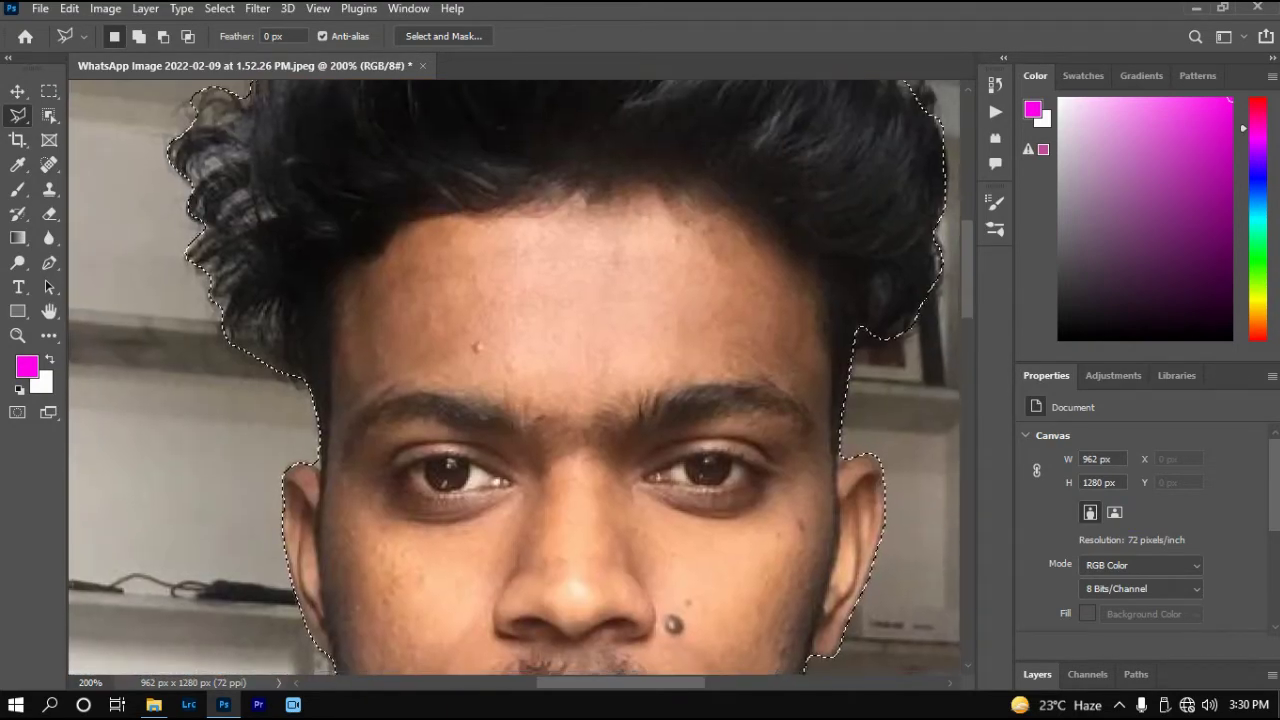
pyautogui.scroll(-3, 514, 378)
pyautogui.hscroll(3, 514, 378)
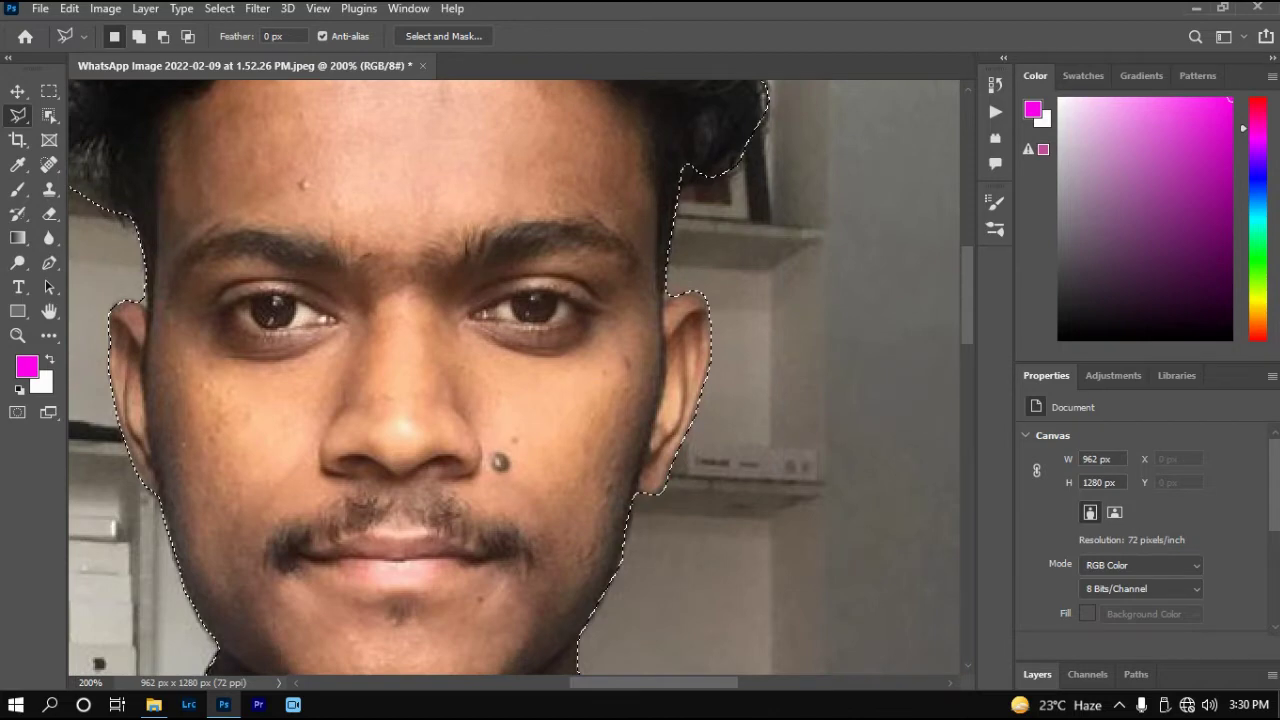
pyautogui.hotkey('ctrl', '-')
pyautogui.hotkey('ctrl', '-')
pyautogui.hotkey('ctrl', '-')
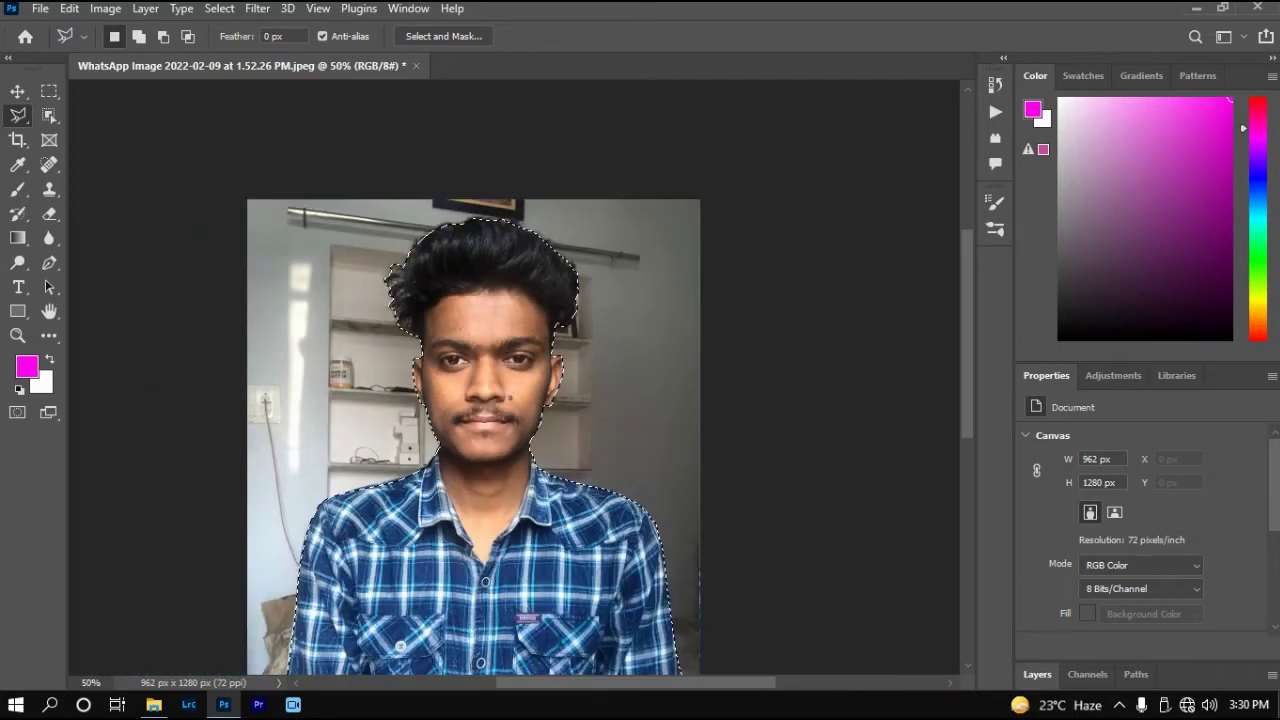
pyautogui.hotkey('ctrl', '-')
# - Invert the selection onto the room background and fill it with solid white
pyautogui.press('shift')
pyautogui.hotkey('shift', 'i')
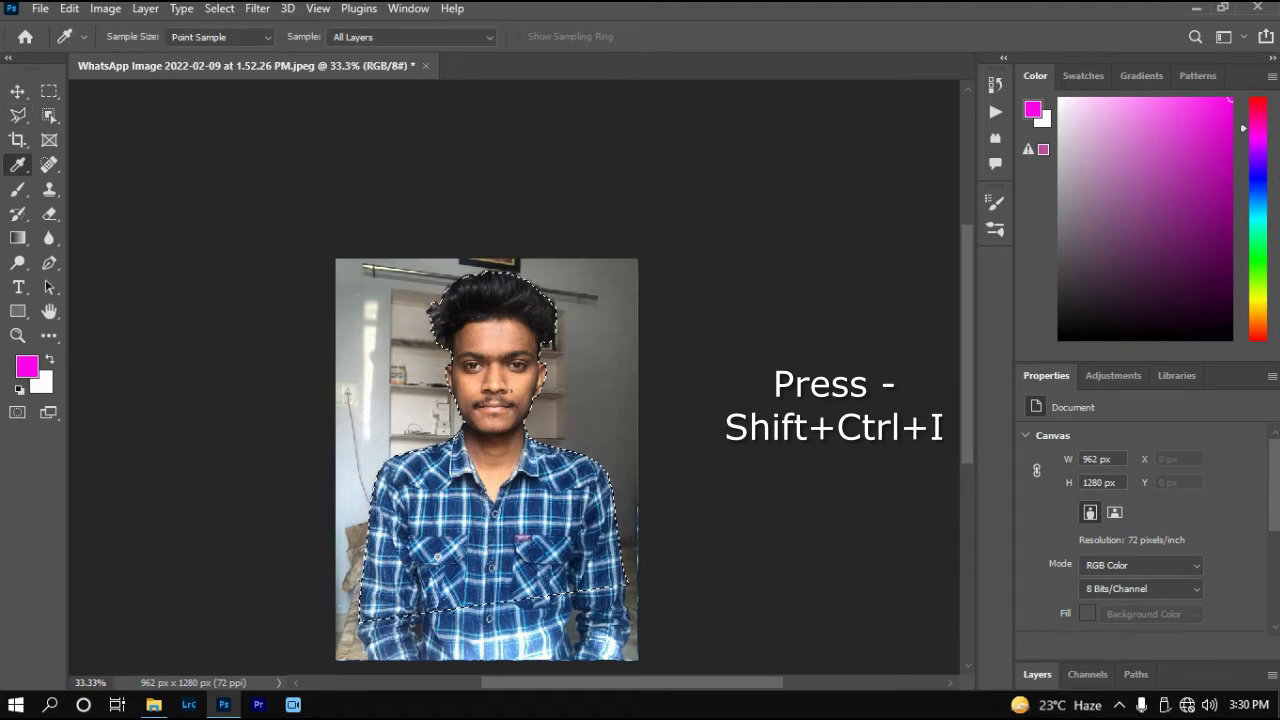
pyautogui.hotkey('ctrl', '+')
pyautogui.scroll(-3, 520, 380)
pyautogui.scroll(-1, 520, 380)
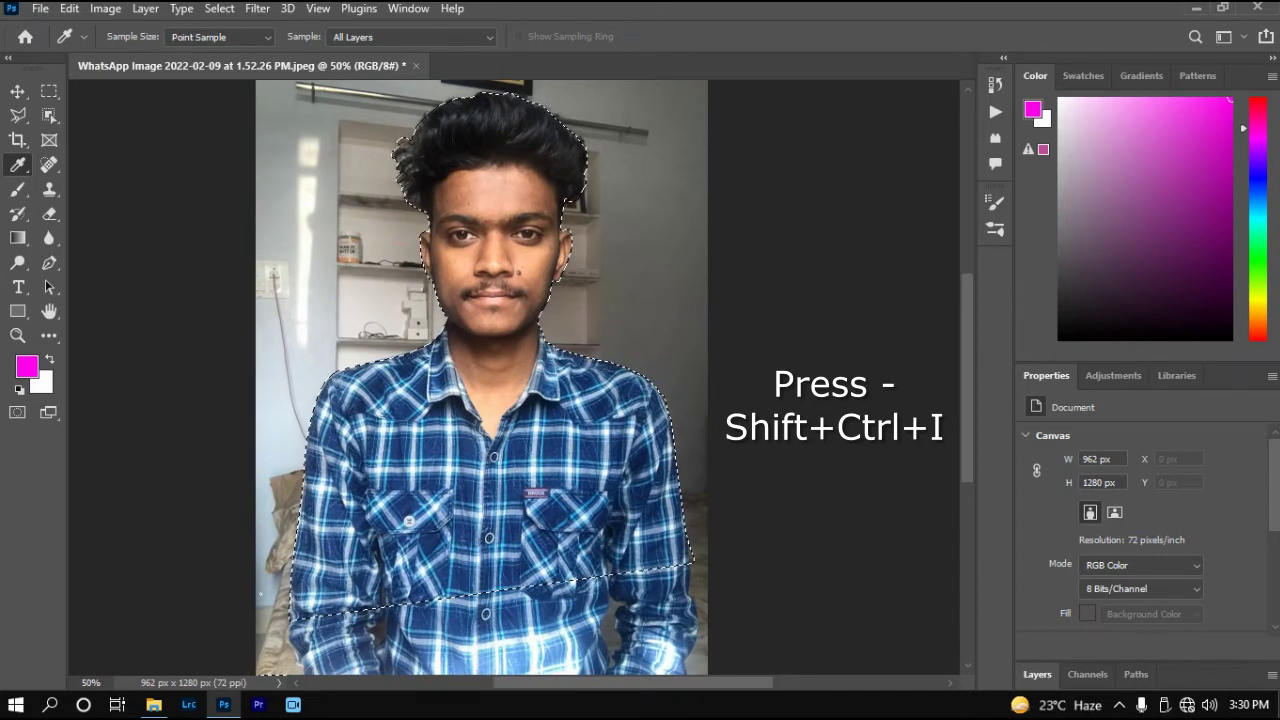
pyautogui.hotkey('shift', 'ctrl', 'i')
pyautogui.hotkey('ctrl', 'BackSpace')
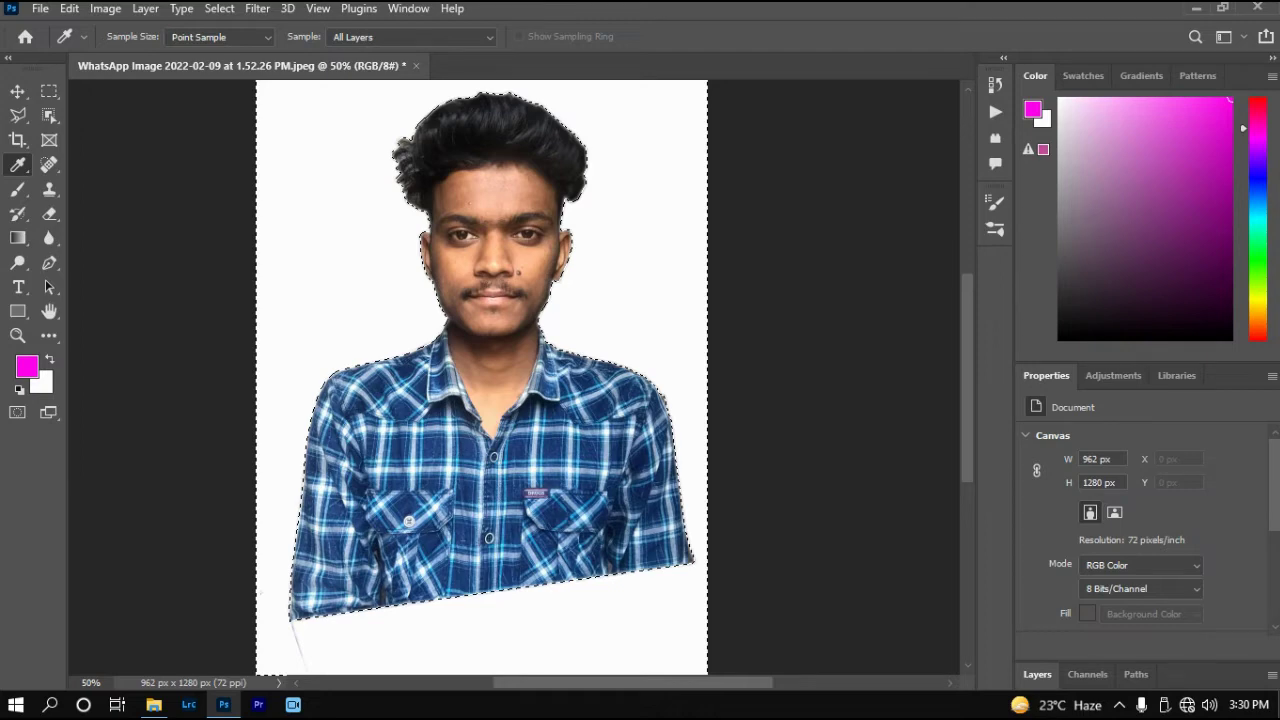
pyautogui.hotkey('ctrl', '+')
pyautogui.hotkey('ctrl', '+')
pyautogui.hotkey('ctrl', '+')
pyautogui.hotkey('ctrl', '+')
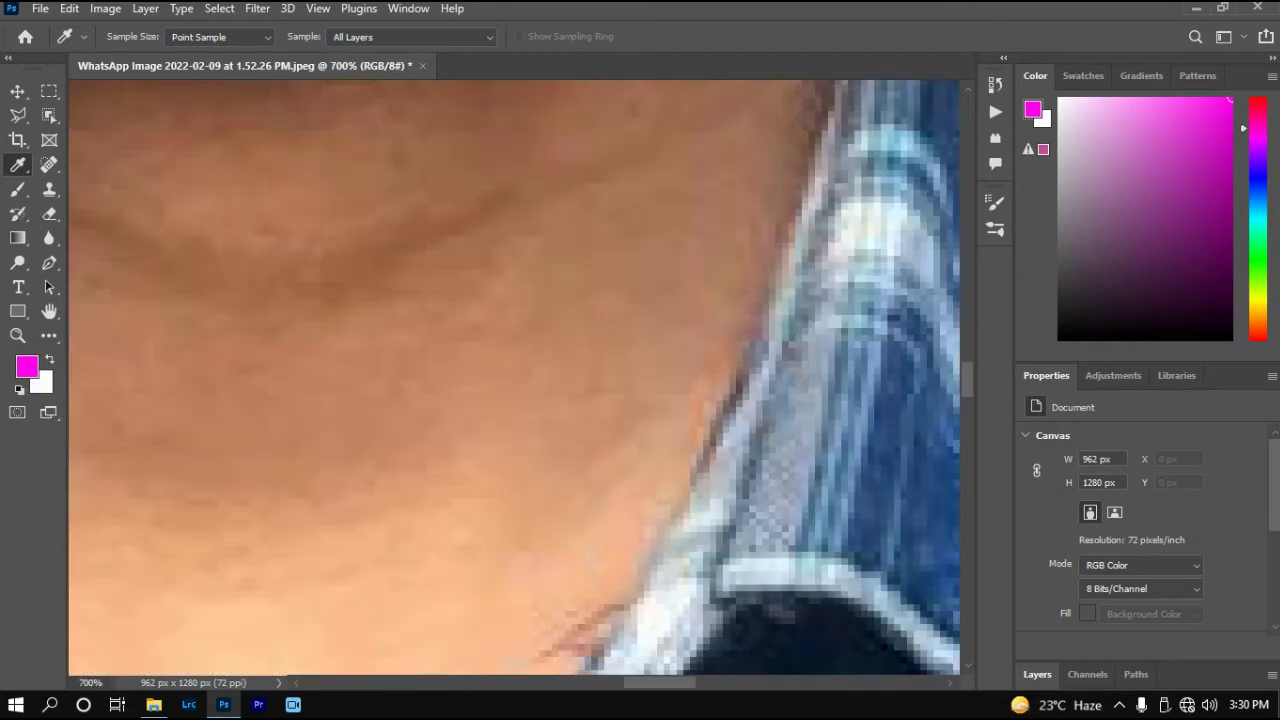
# - Clear the selection and inspect the man's edges against the white backdrop
pyautogui.hotkey('ctrl', '-')
pyautogui.hotkey('ctrl', '-')
pyautogui.hotkey('ctrl', '-')
pyautogui.hotkey('ctrl', '-')
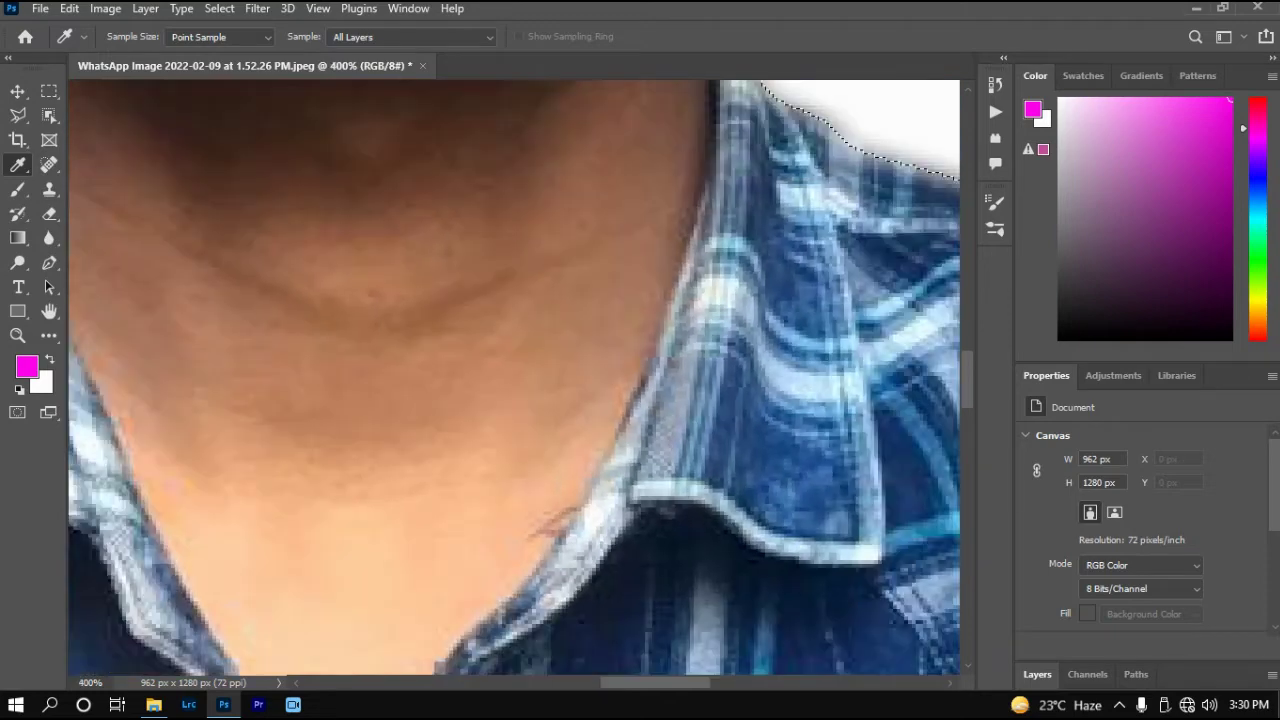
pyautogui.hotkey('ctrl', '-')
pyautogui.hotkey('ctrl', '-')
pyautogui.hotkey('ctrl', '-')
pyautogui.hotkey('ctrl', '-')
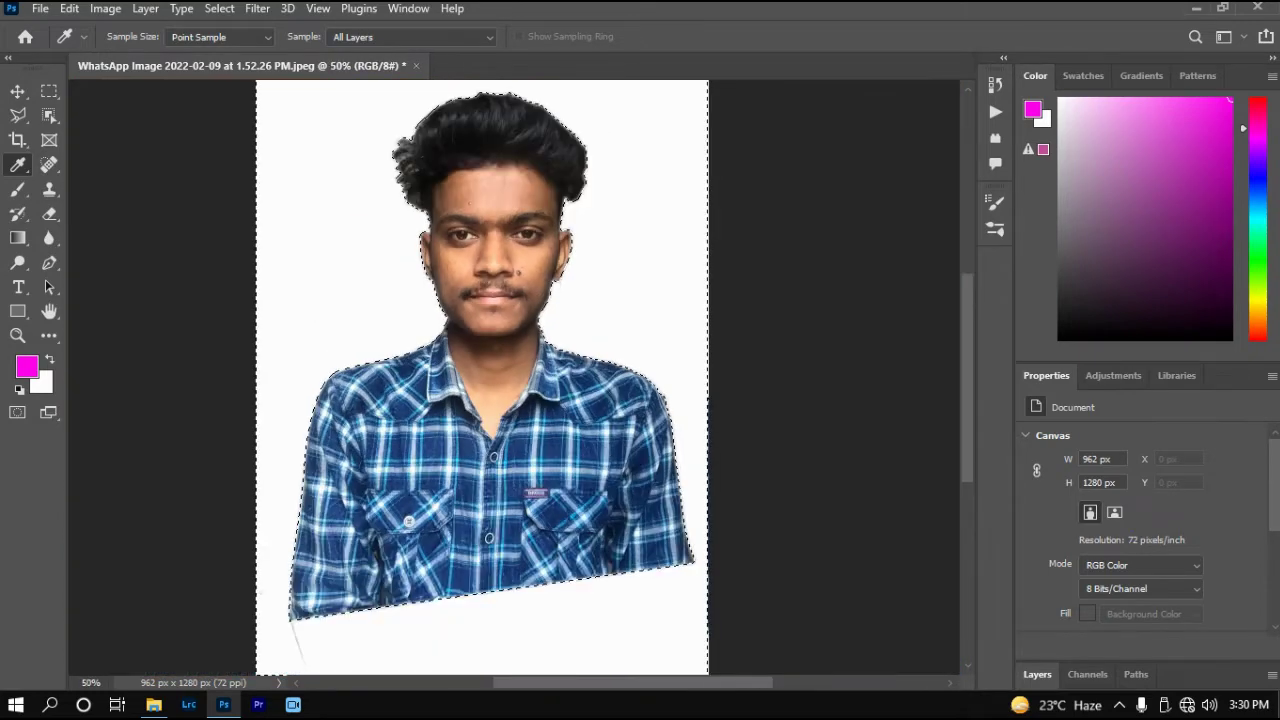
pyautogui.hotkey('ctrl', 'd')
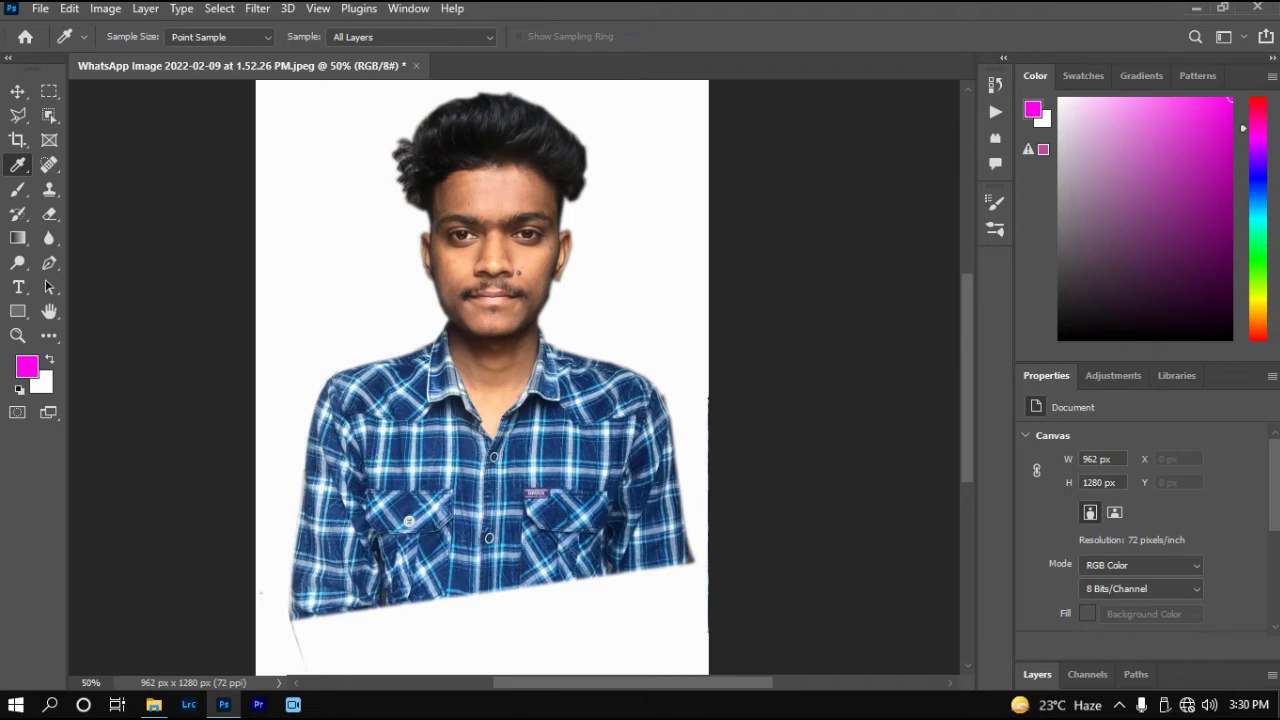
pyautogui.hotkey('ctrl', '+')
pyautogui.hotkey('ctrl', '+')
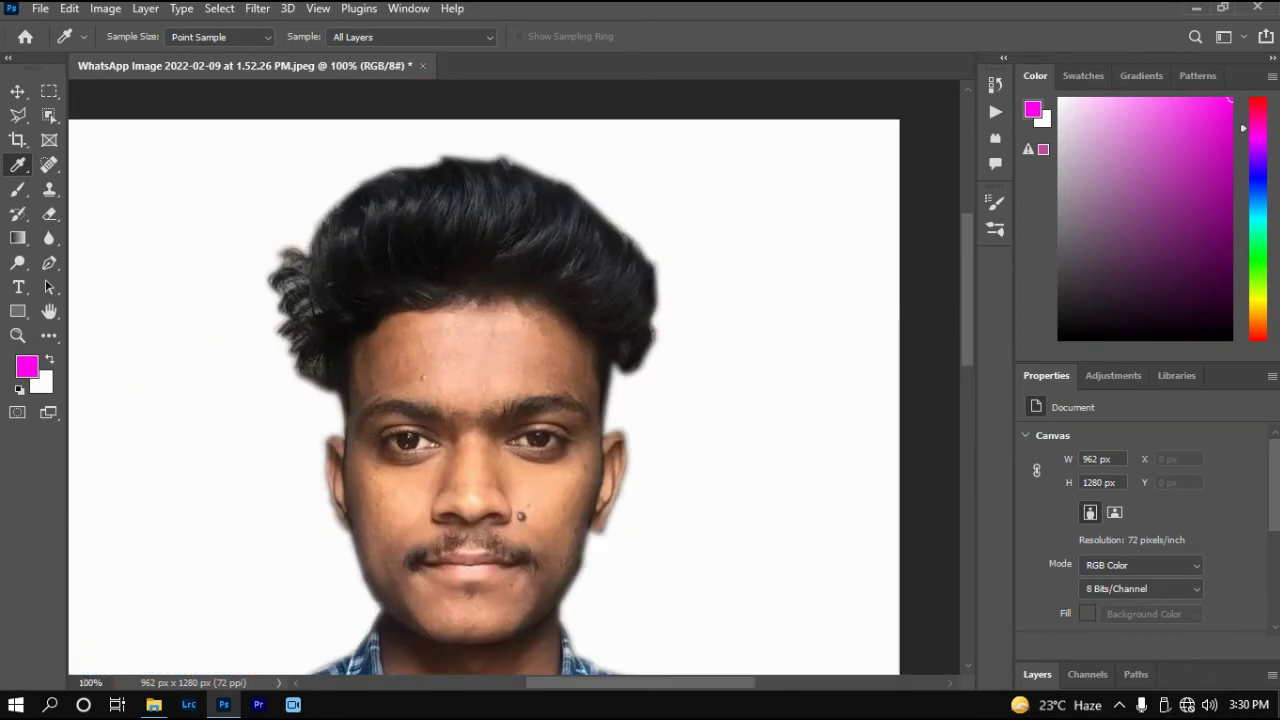
pyautogui.scroll(-3, 484, 384)
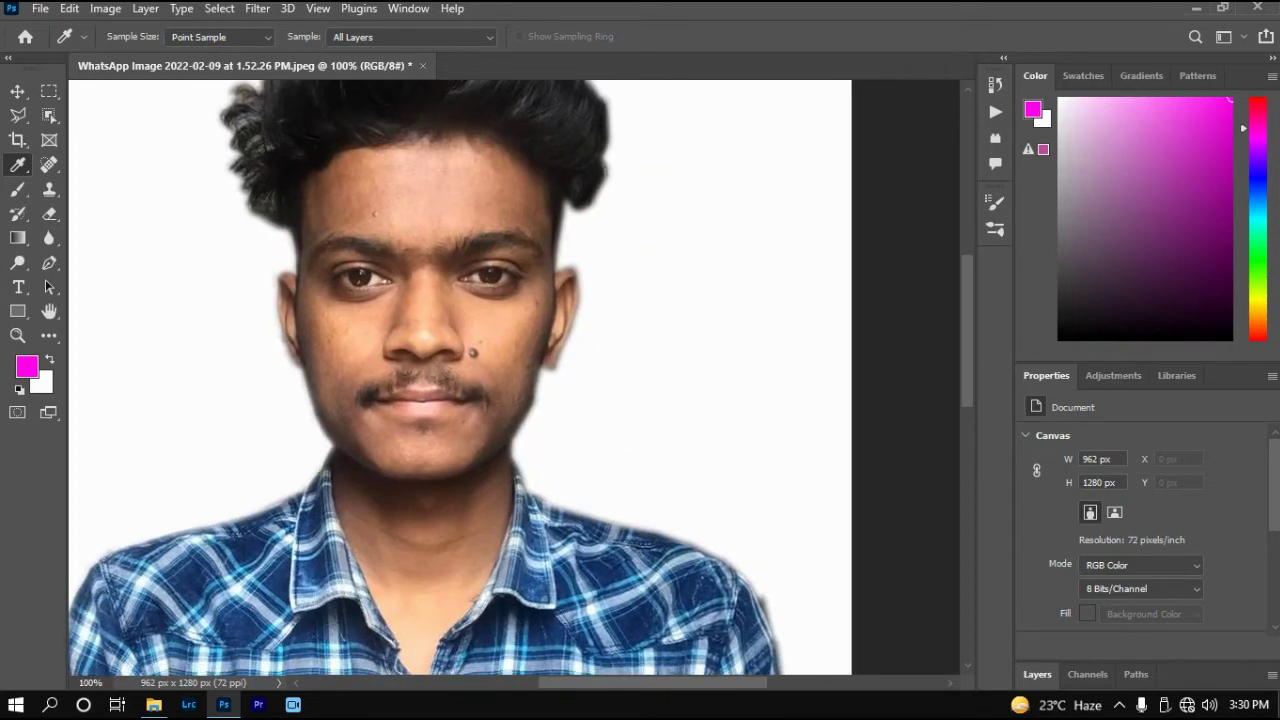
pyautogui.hotkey('ctrl', '-')
pyautogui.hotkey('ctrl', '-')
pyautogui.hotkey('ctrl', '-')
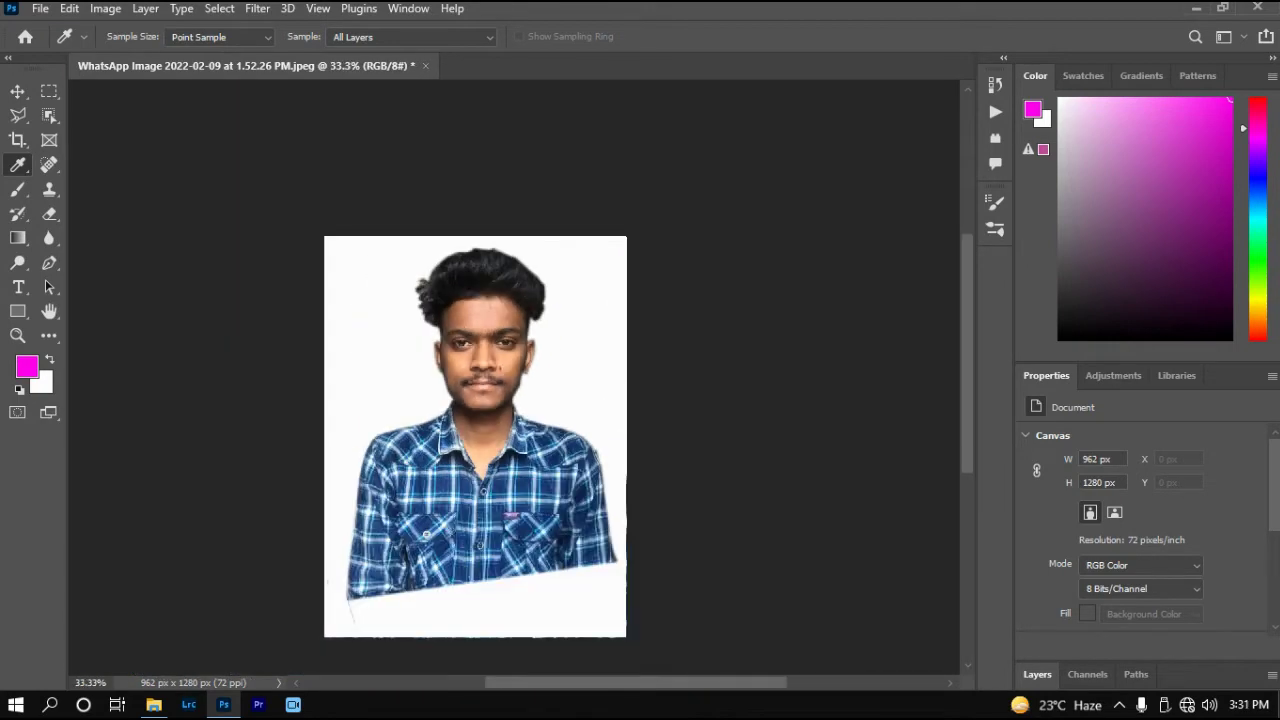
pyautogui.hotkey('ctrl', '+')
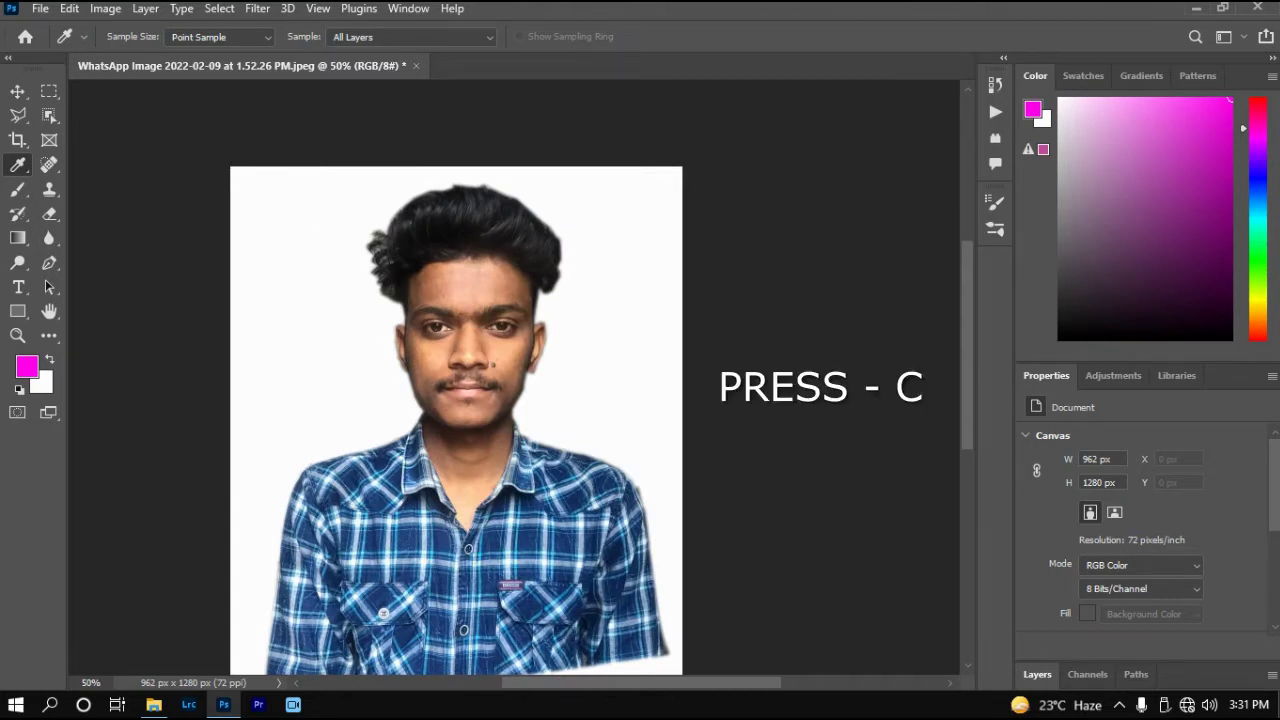
# - Crop the head and shoulders to a 35×45 mm frame at 200 ppi (276×354 px)
pyautogui.press('c')
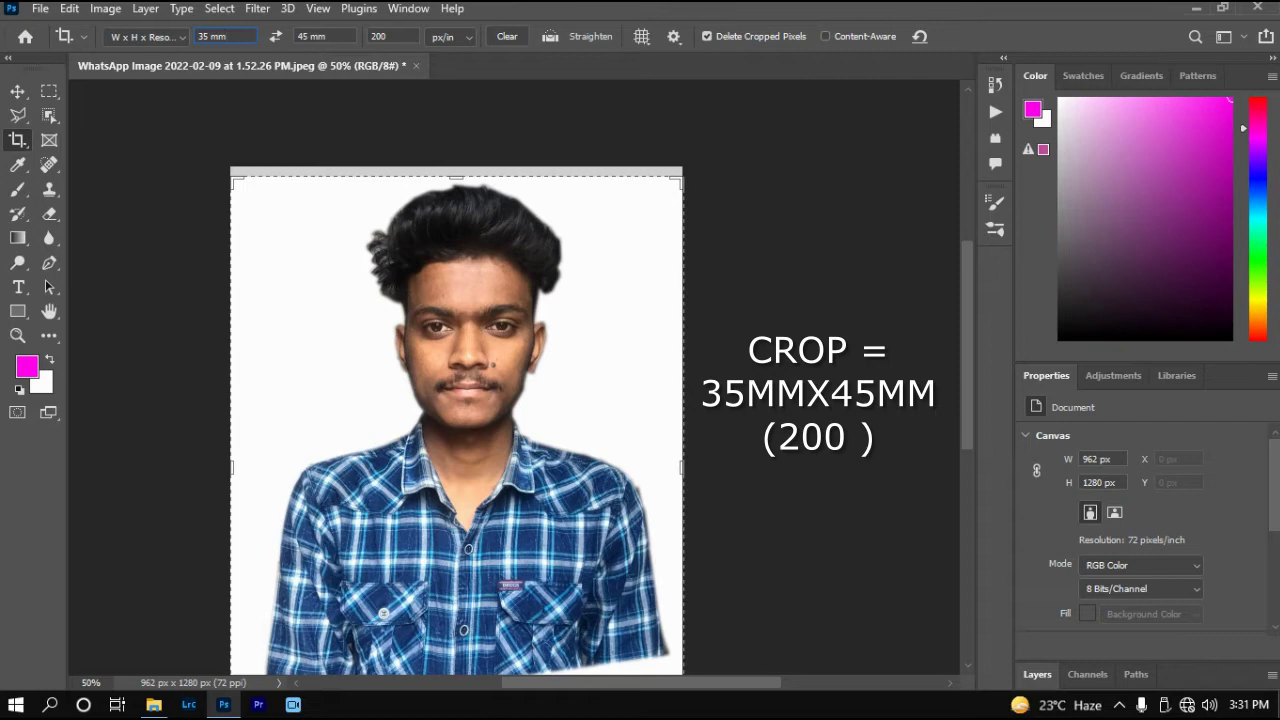
pyautogui.hotkey('ctrl', '+')
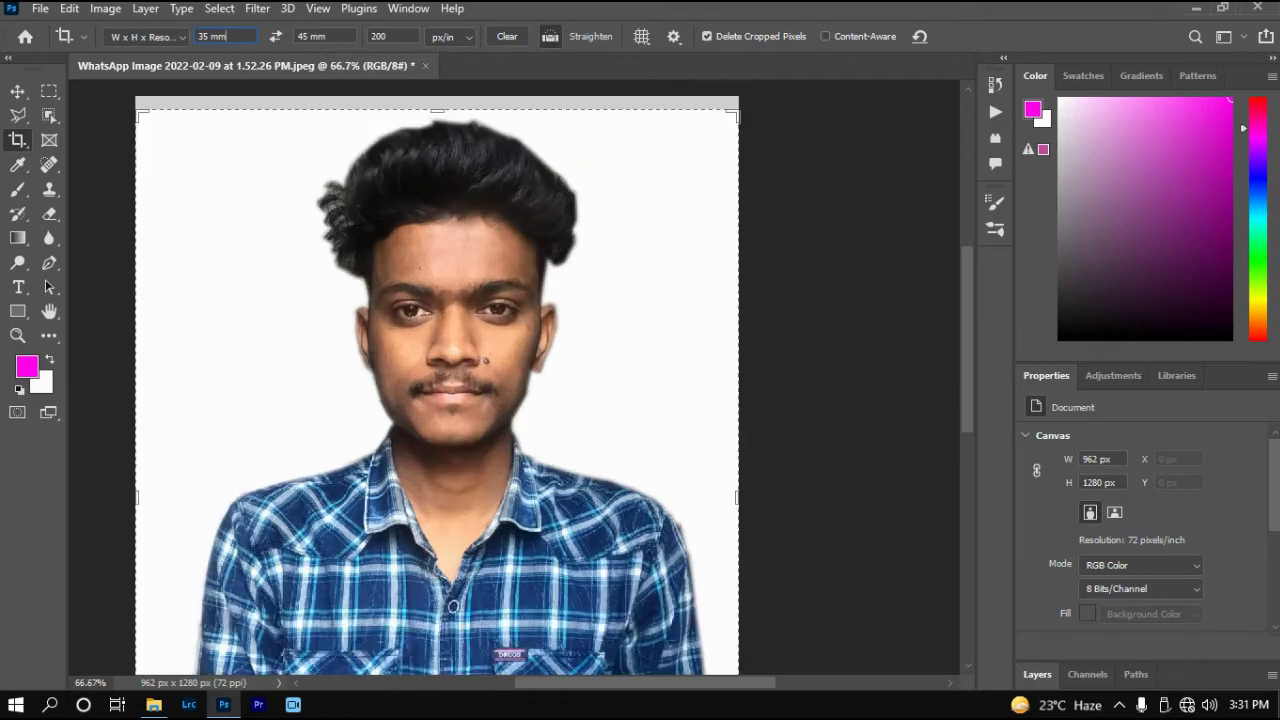
pyautogui.hotkey('ctrl', '-')
pyautogui.hotkey('ctrl', '-')
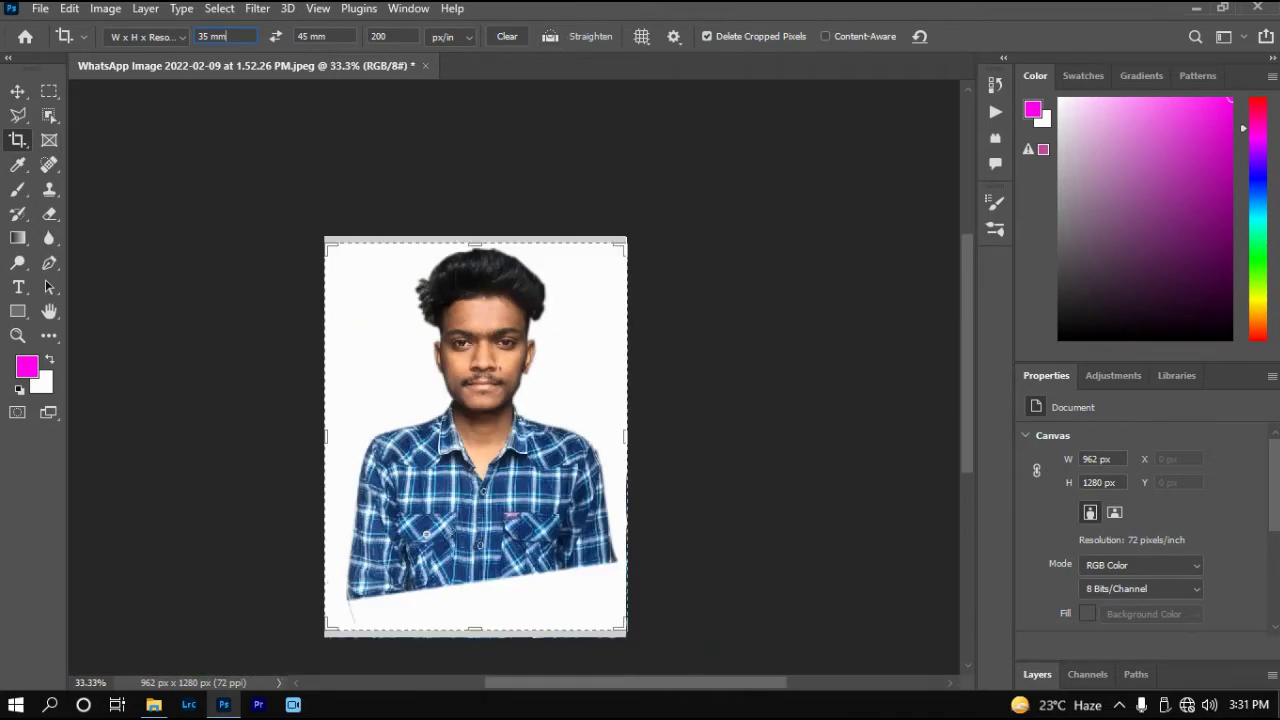
pyautogui.moveTo(355, 283); pyautogui.dragTo(595, 590)
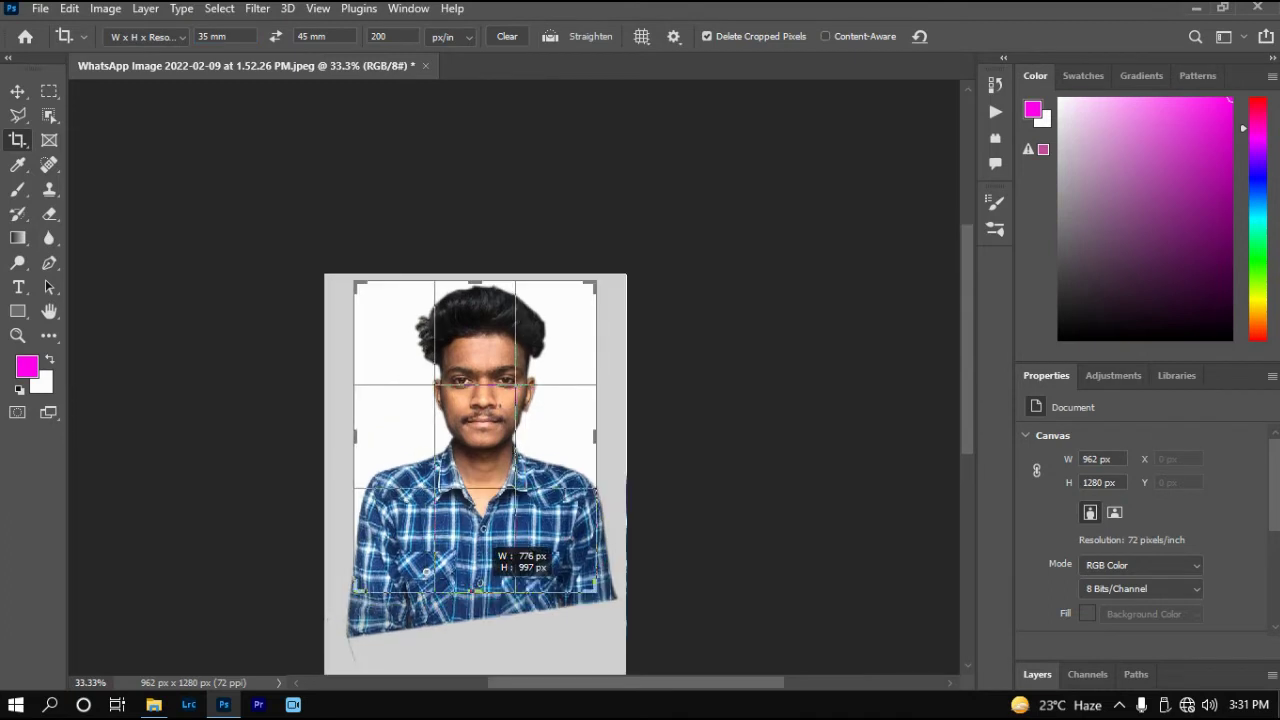
pyautogui.hotkey('ctrl', '+')
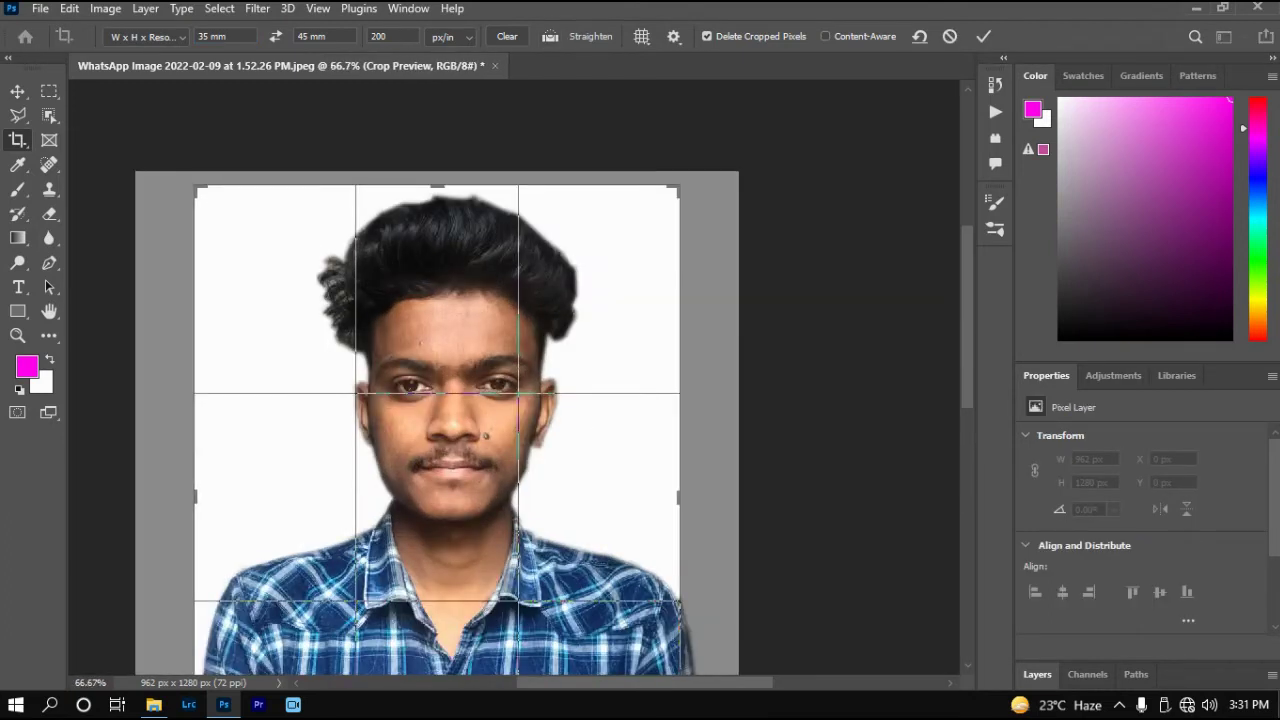
pyautogui.scroll(-5, 437, 400)
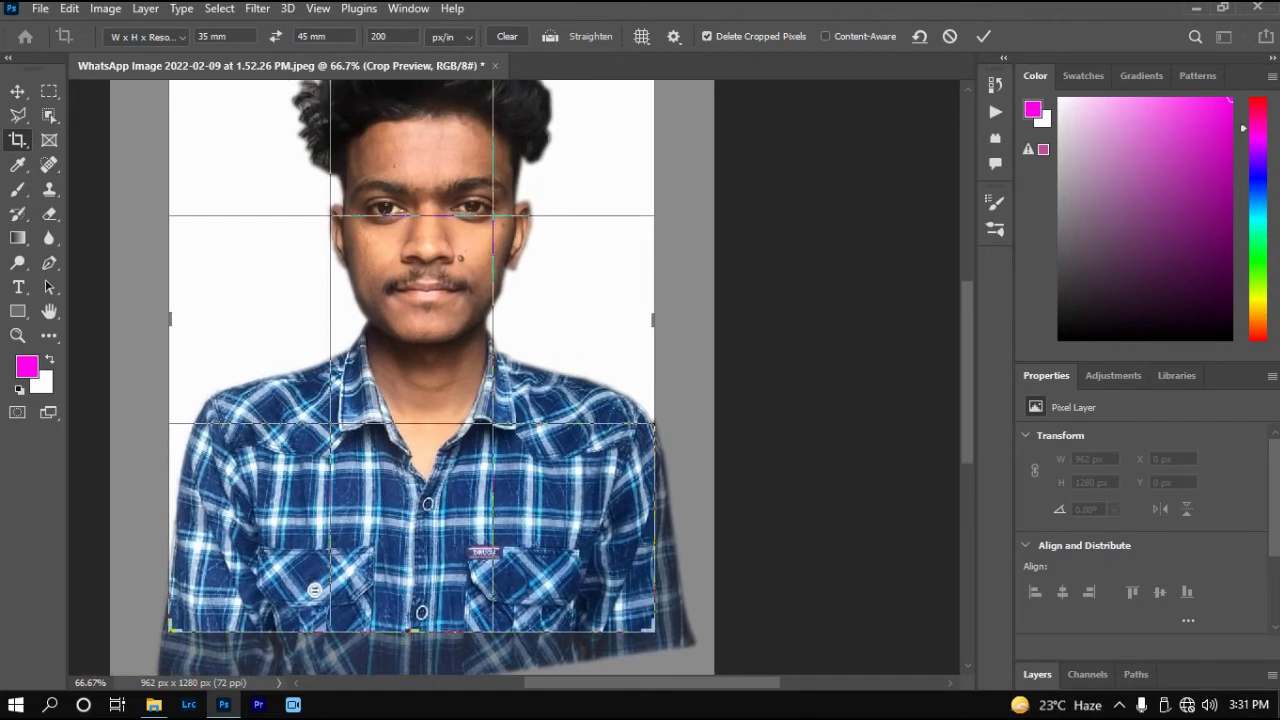
pyautogui.scroll(3, 445, 384)
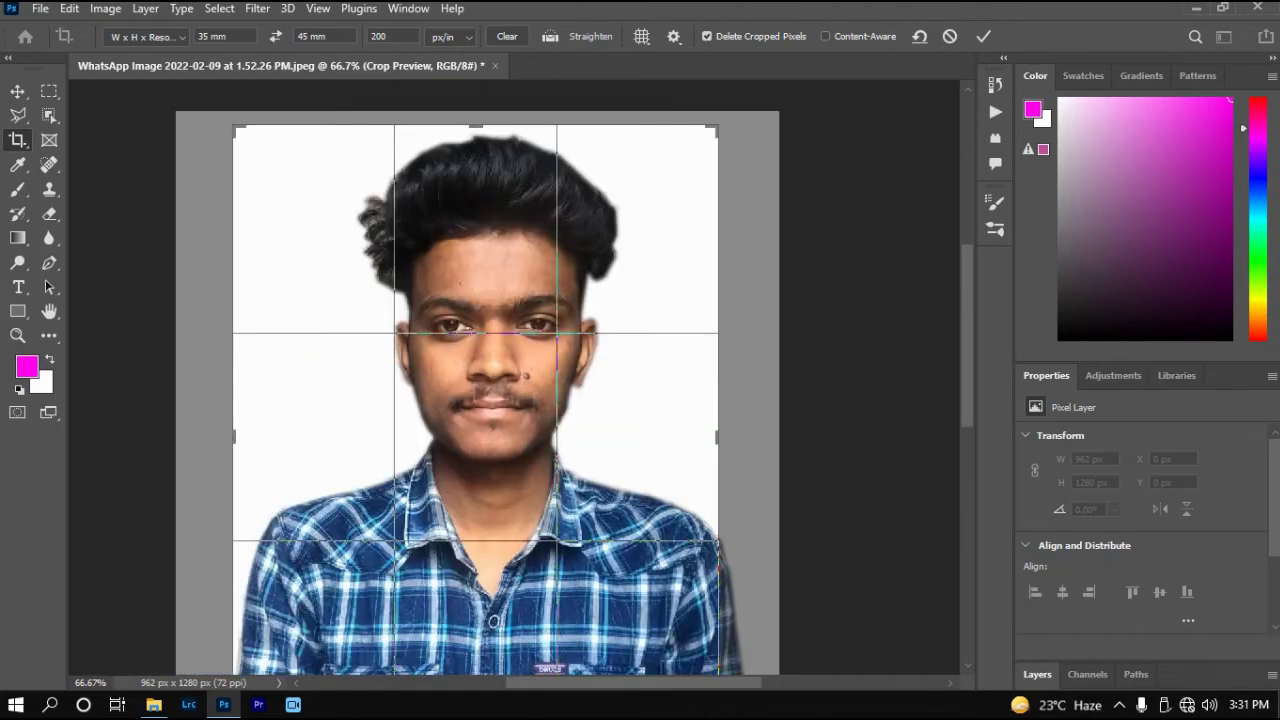
pyautogui.moveTo(445, 384); pyautogui.dragTo(434, 384)
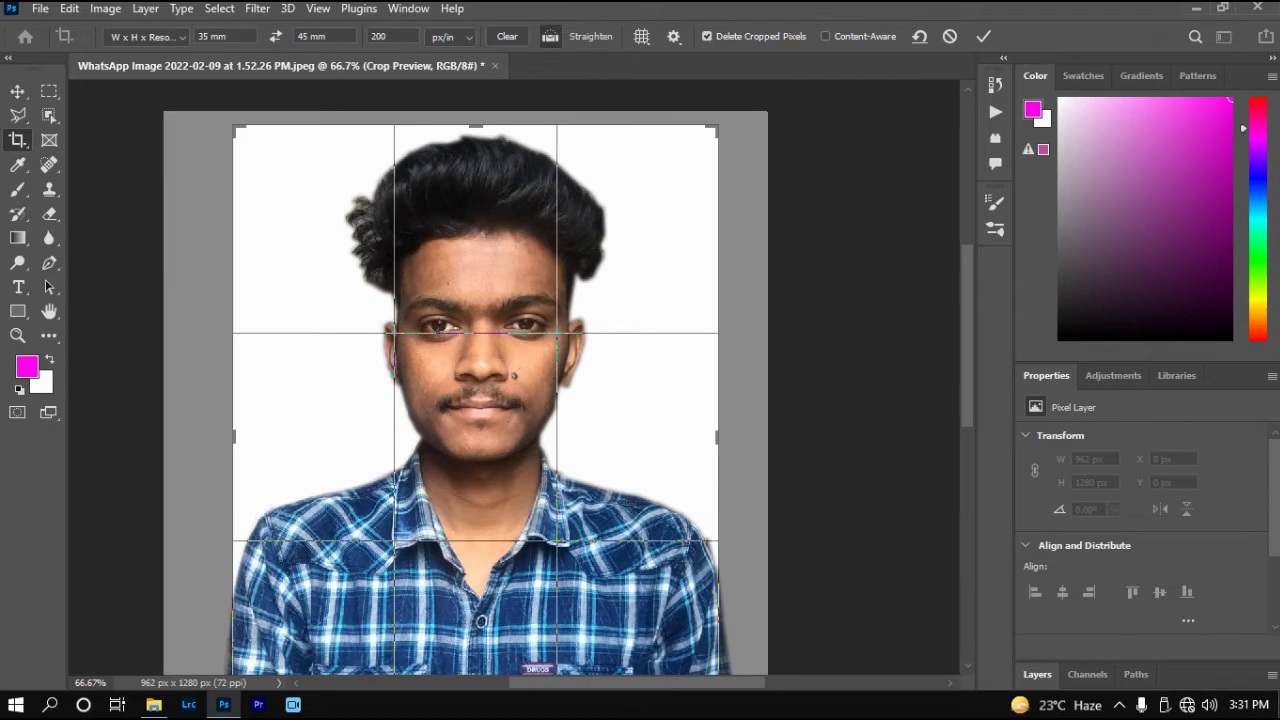
pyautogui.hotkey('ctrl', '-')
pyautogui.hotkey('ctrl', '-')
pyautogui.hotkey('ctrl', '+')
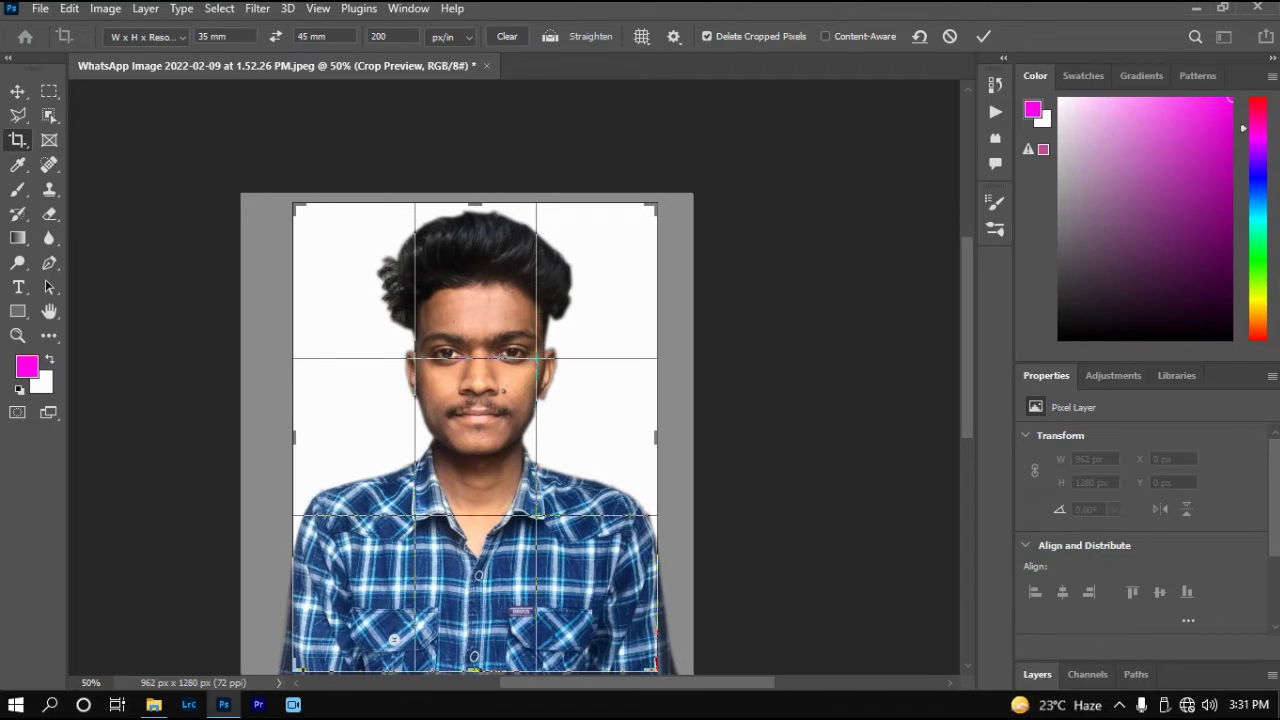
pyautogui.press('Return')
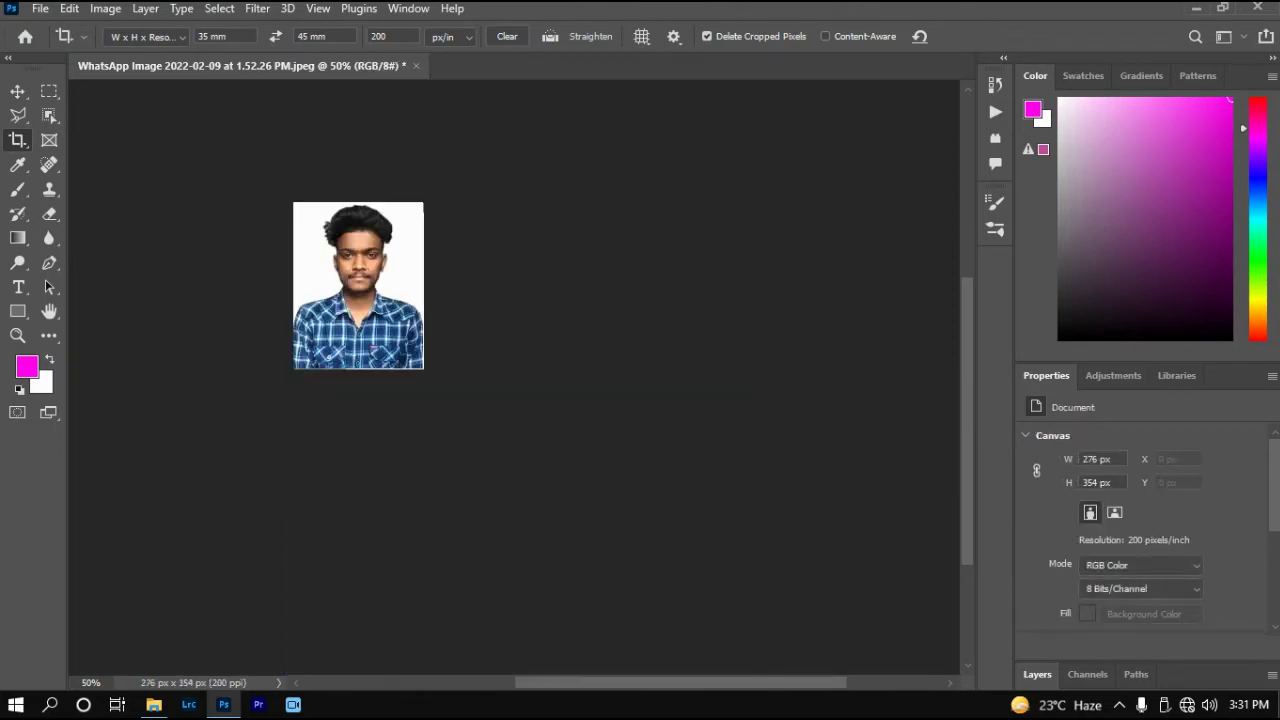
pyautogui.hotkey('ctrl', '+')
pyautogui.hotkey('ctrl', '+')
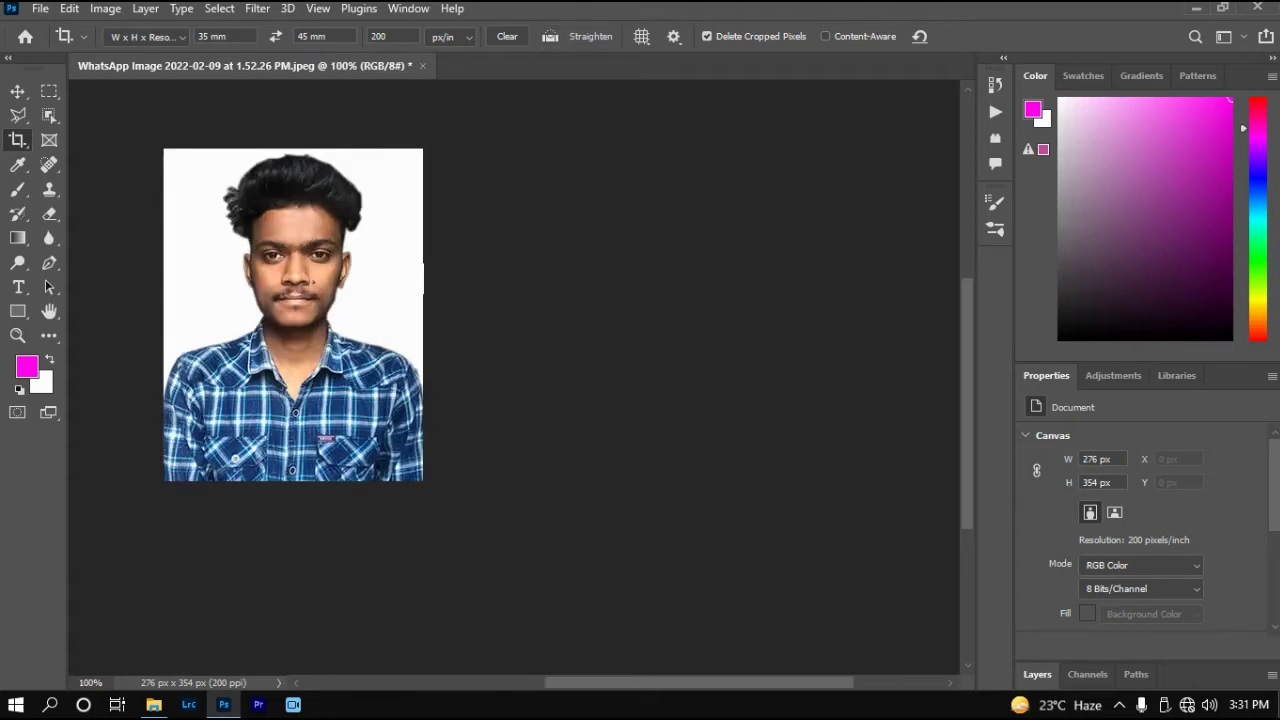
pyautogui.hscroll(-3, 512, 370)
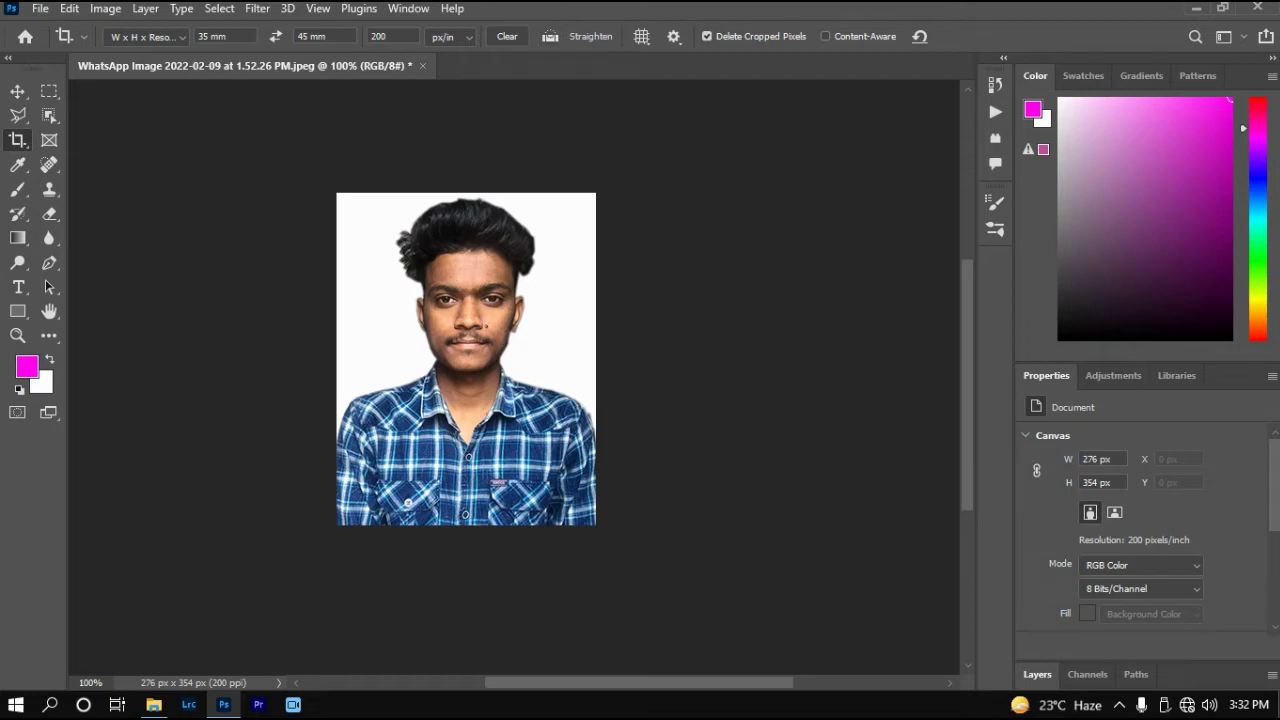
pyautogui.press('v')
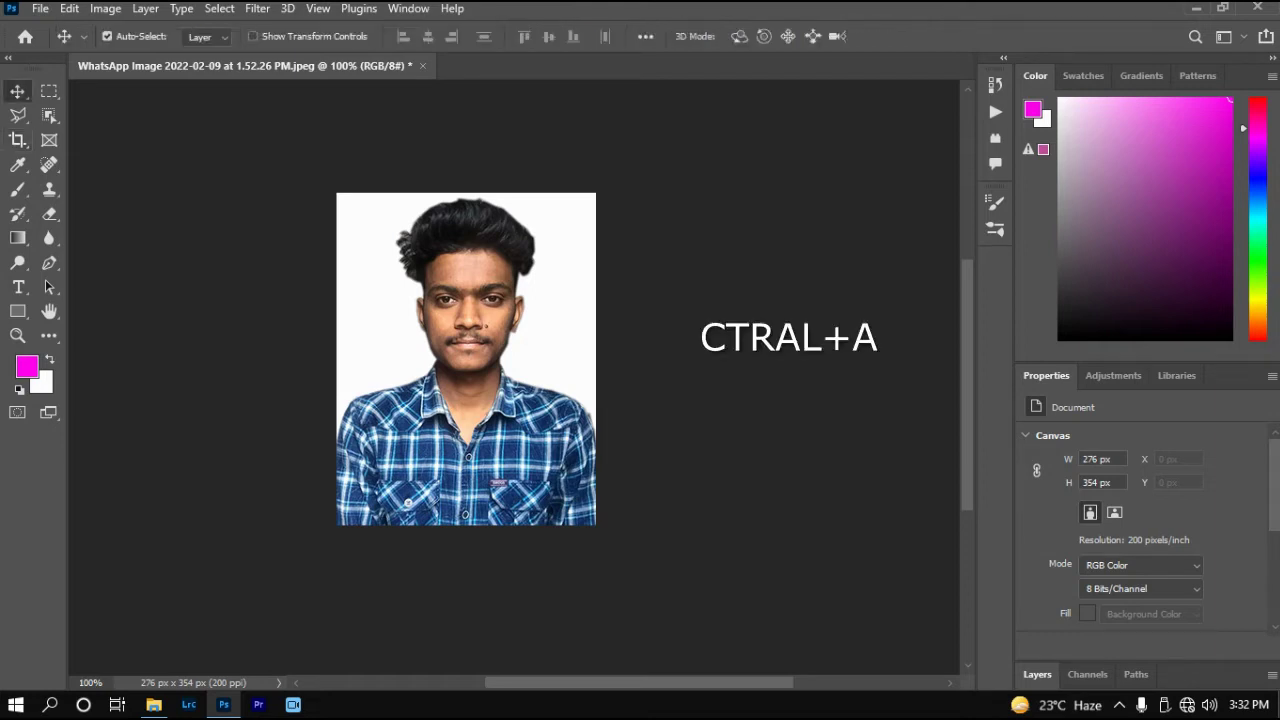
# - Select the whole canvas and stroke it with a 2 px black, centre-positioned border
pyautogui.hotkey('ctrl', 'a')
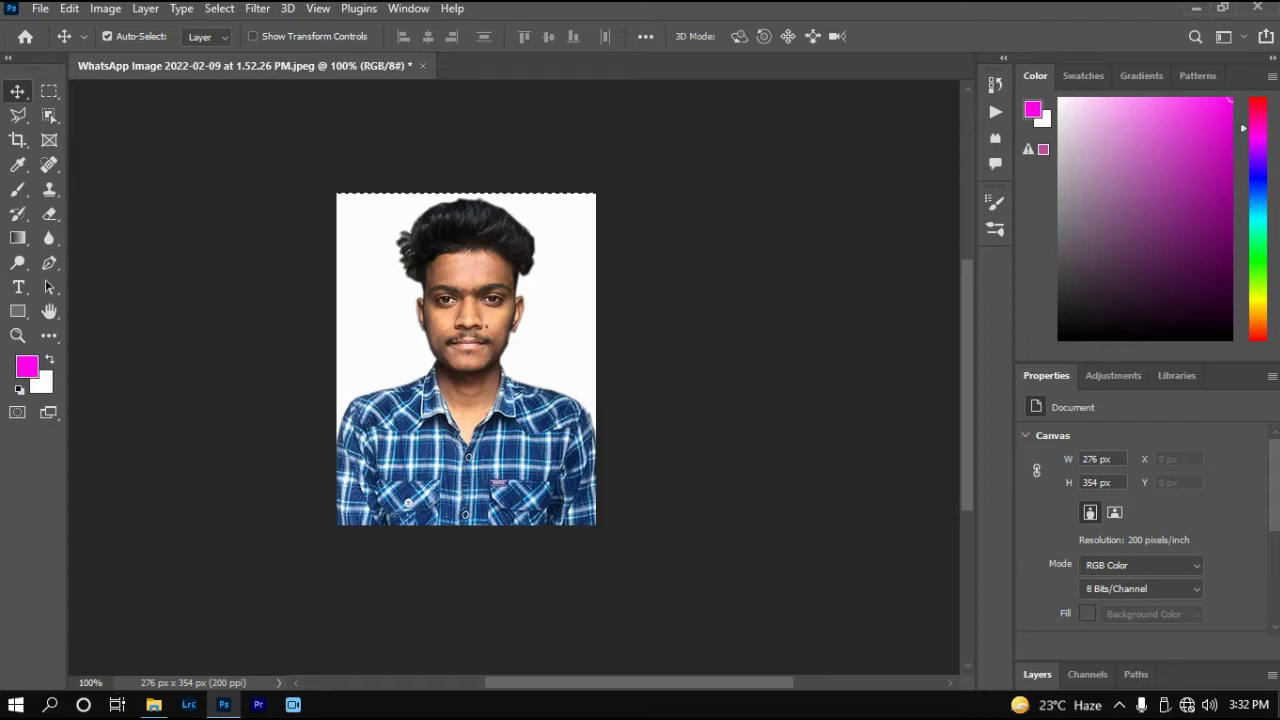
pyautogui.click(69, 8)
pyautogui.click(123, 316)
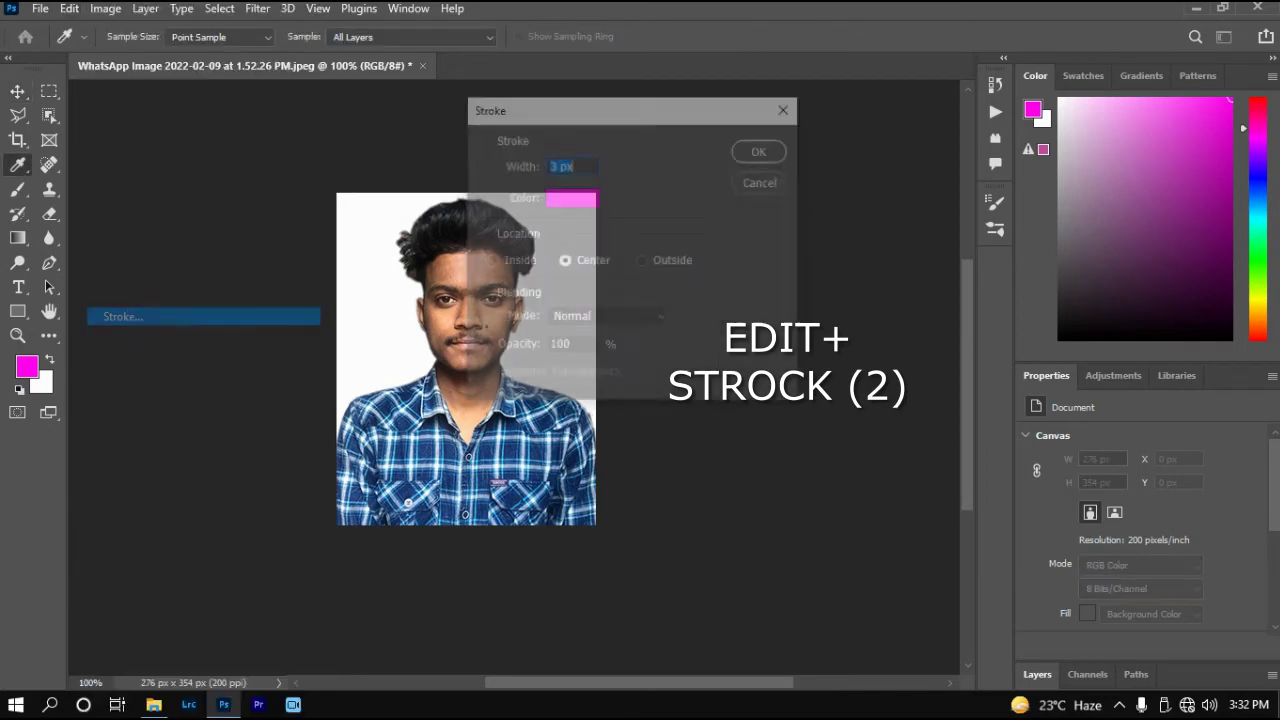
pyautogui.click(572, 197)
pyautogui.moveTo(470, 320); pyautogui.dragTo(395, 368)
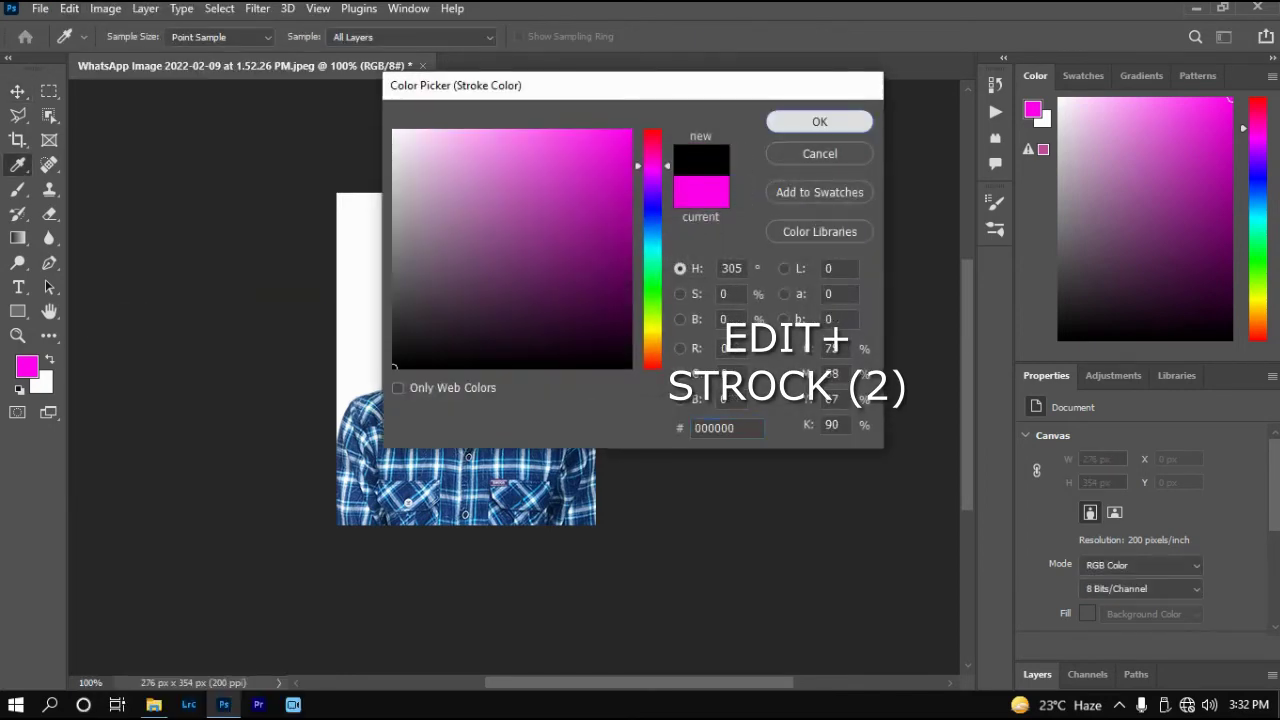
pyautogui.click(819, 121)
pyautogui.click(557, 165)
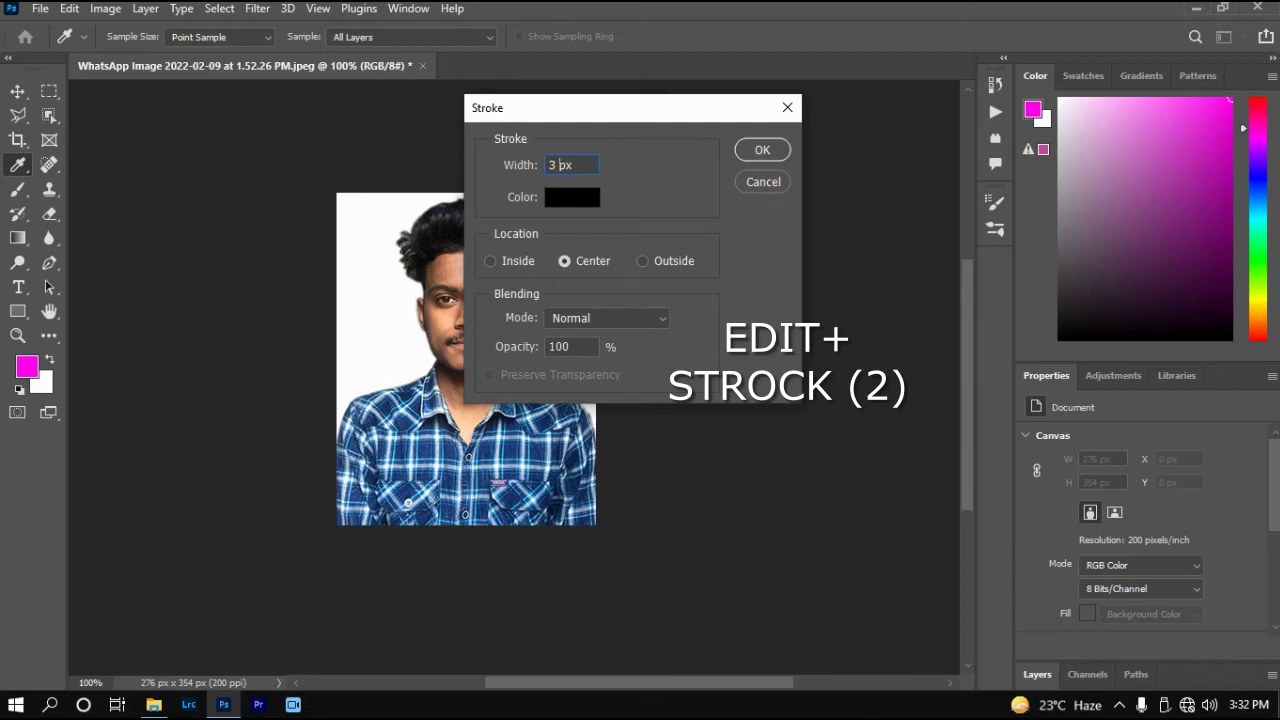
pyautogui.write('2')
pyautogui.press('BackSpace')
pyautogui.press('BackSpace')
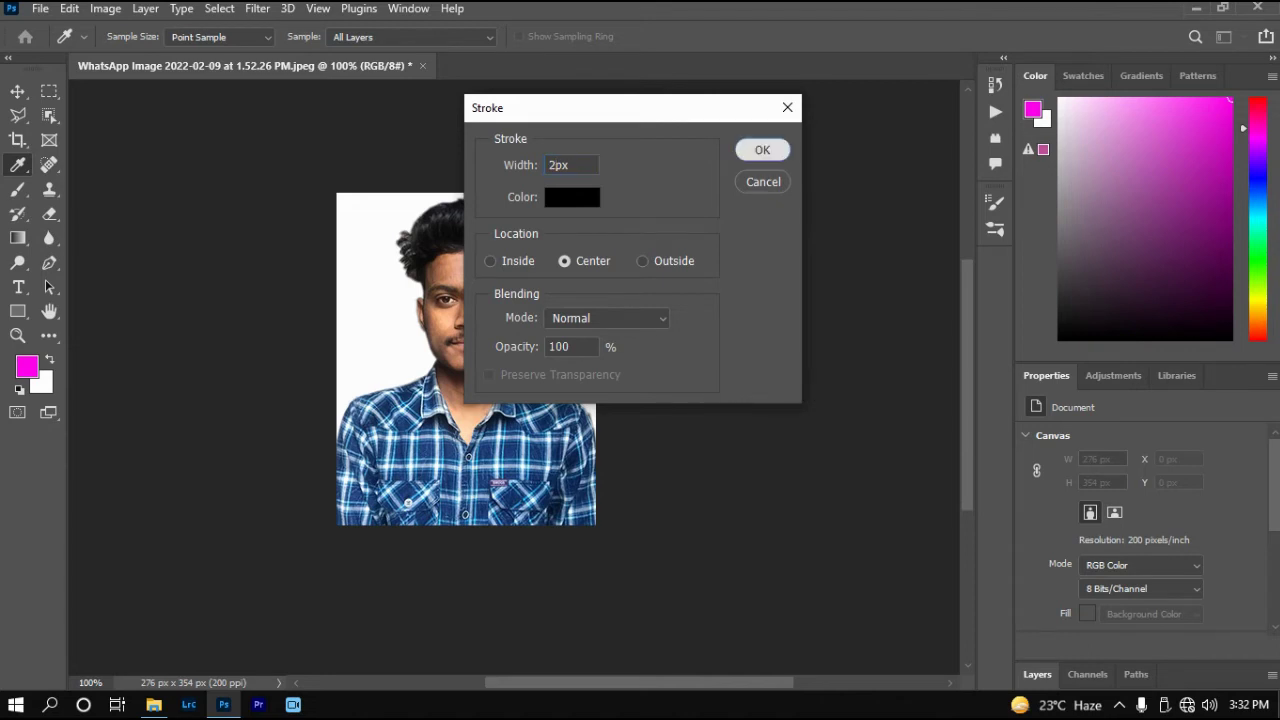
pyautogui.press('Return')
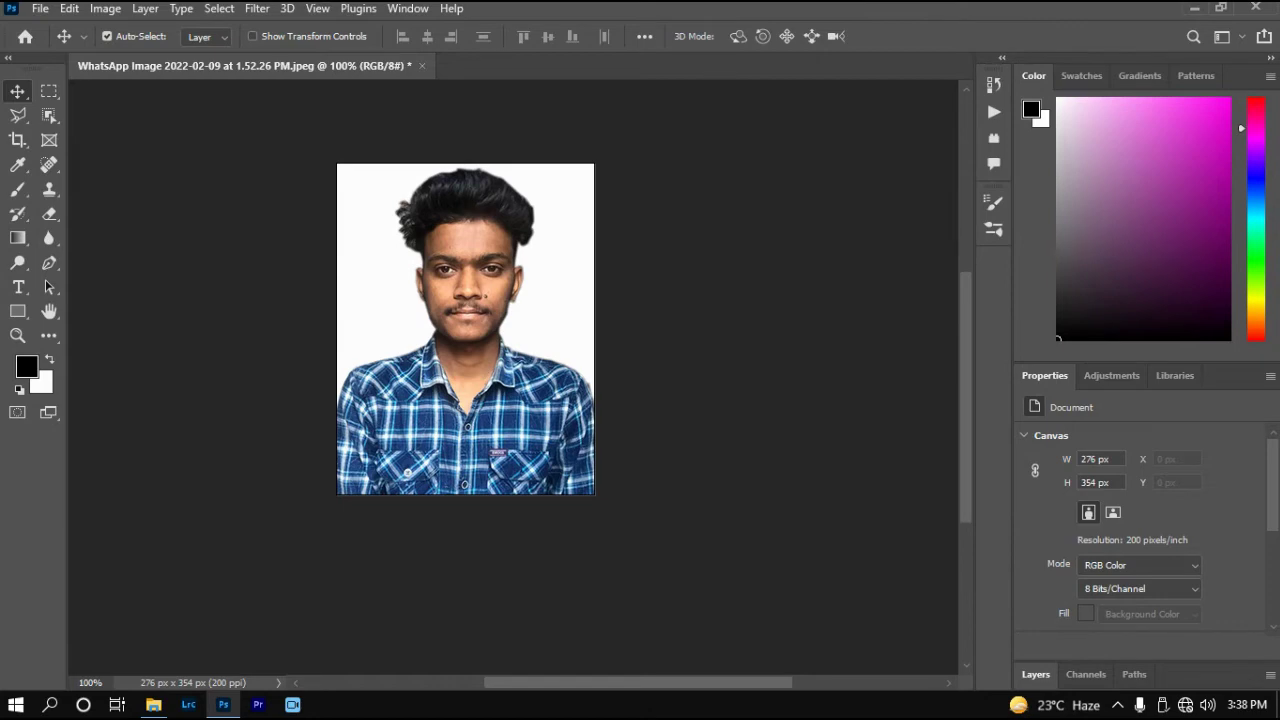
# - Check the new border up close, then show the Actions panel listing GOYAL-PP SET
pyautogui.hotkey('ctrl', '+')
pyautogui.hotkey('ctrl', '+')
pyautogui.hotkey('ctrl', '-')
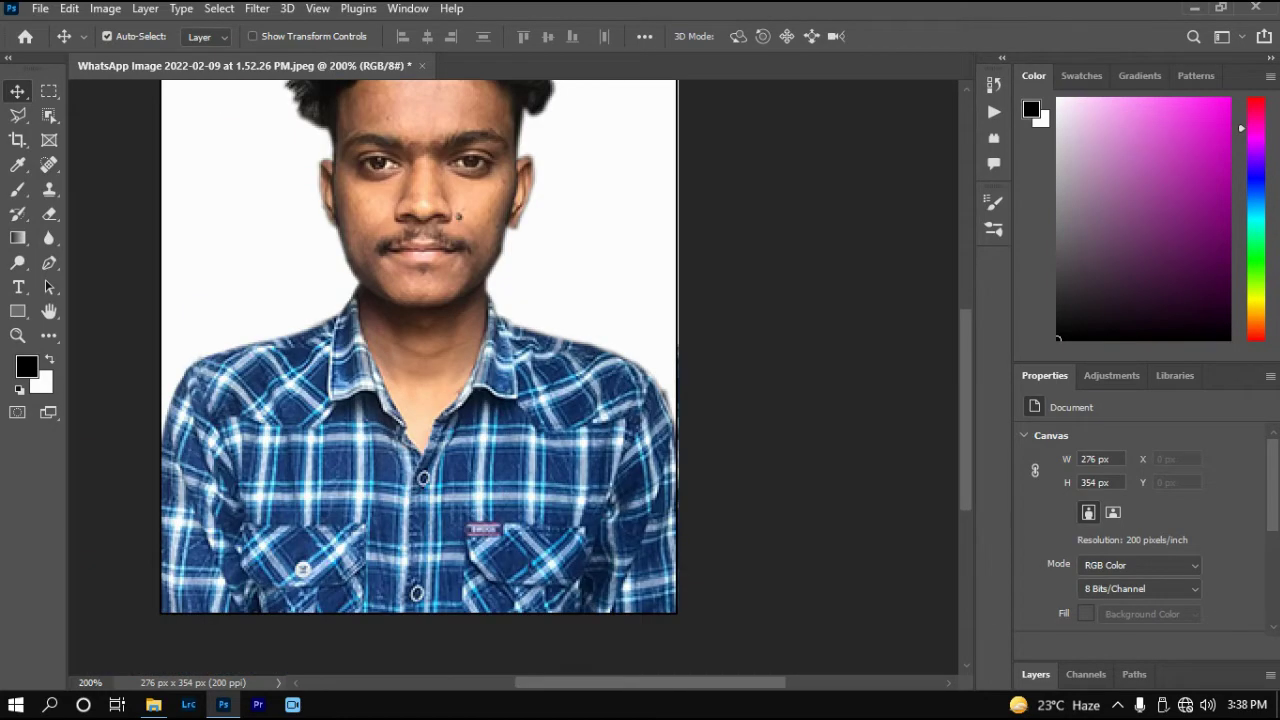
pyautogui.hotkey('ctrl', '-')
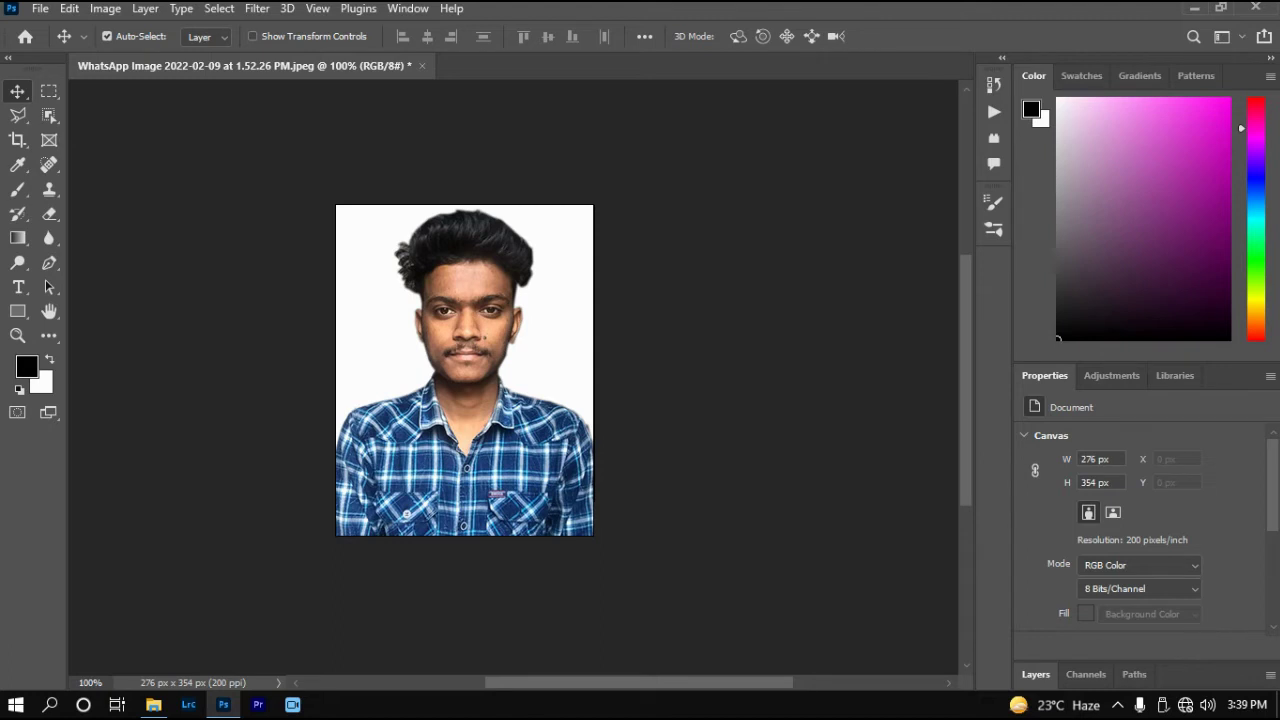
pyautogui.hotkey('alt', 'w')
pyautogui.press('Down')
pyautogui.press('Return')
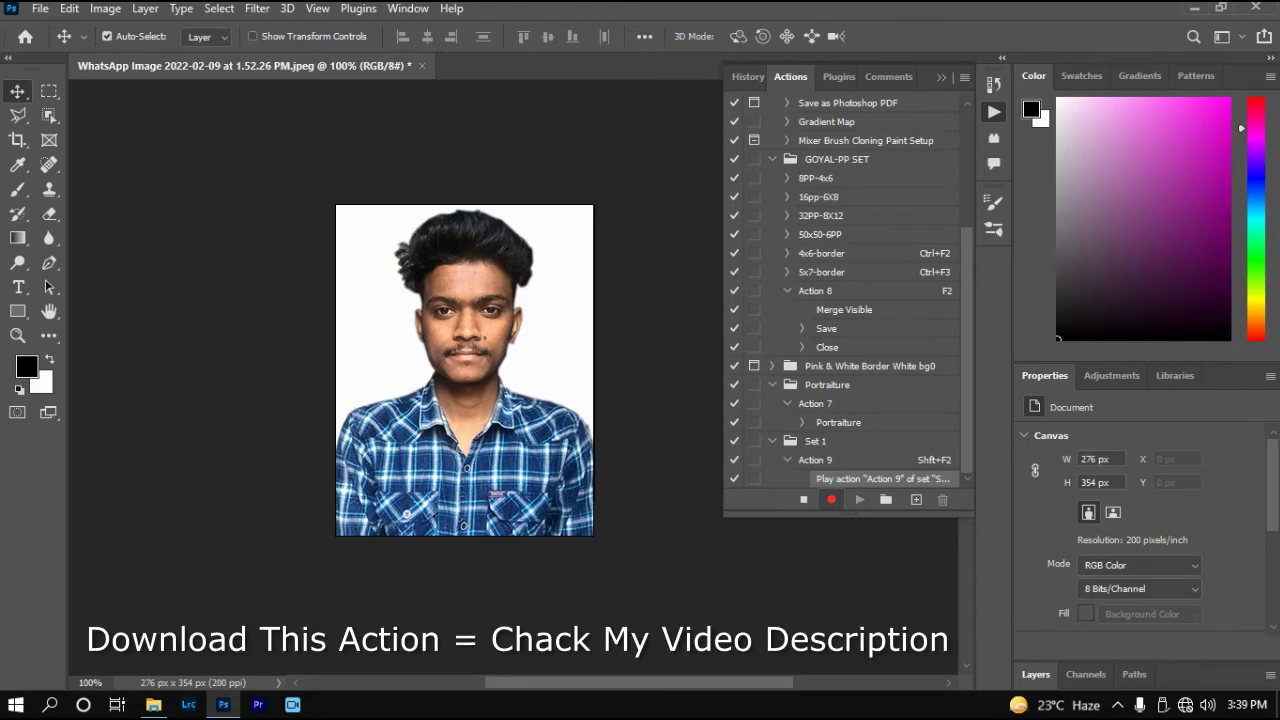
# - Run the 8PP-4x6 action to build the eight-photo sheet and merge visible layers
pyautogui.click(815, 178)
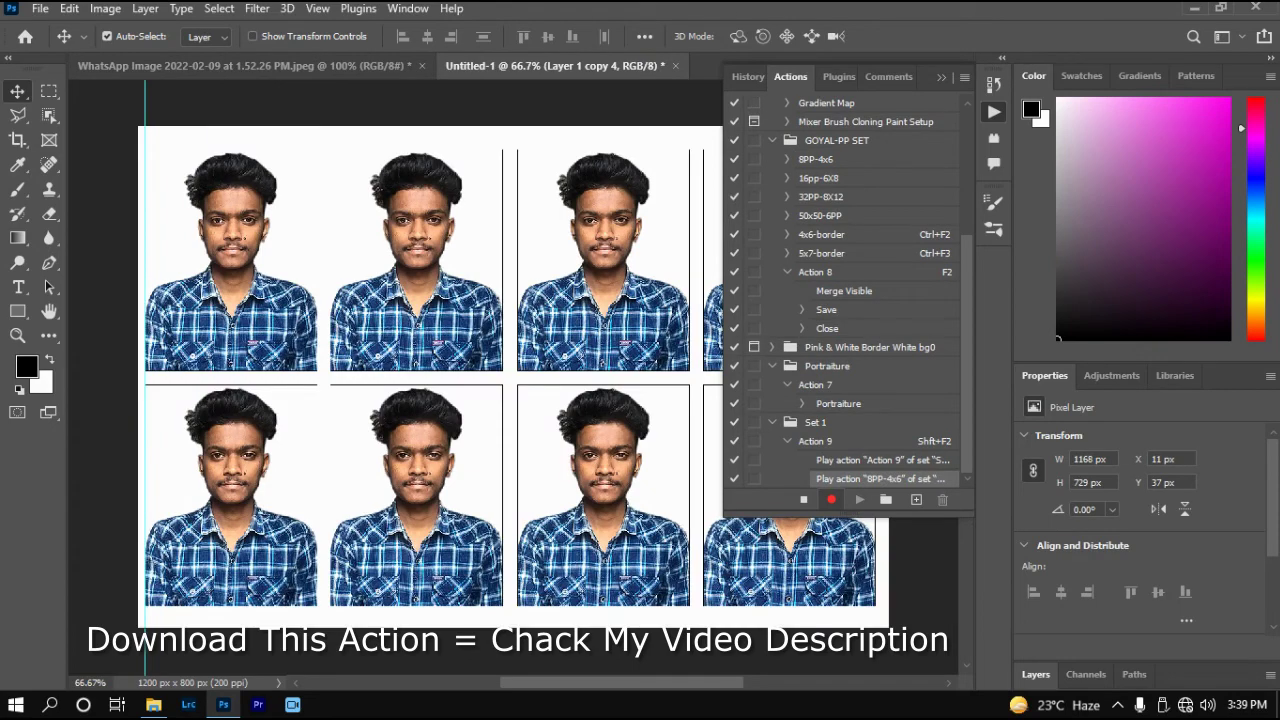
pyautogui.click(941, 76)
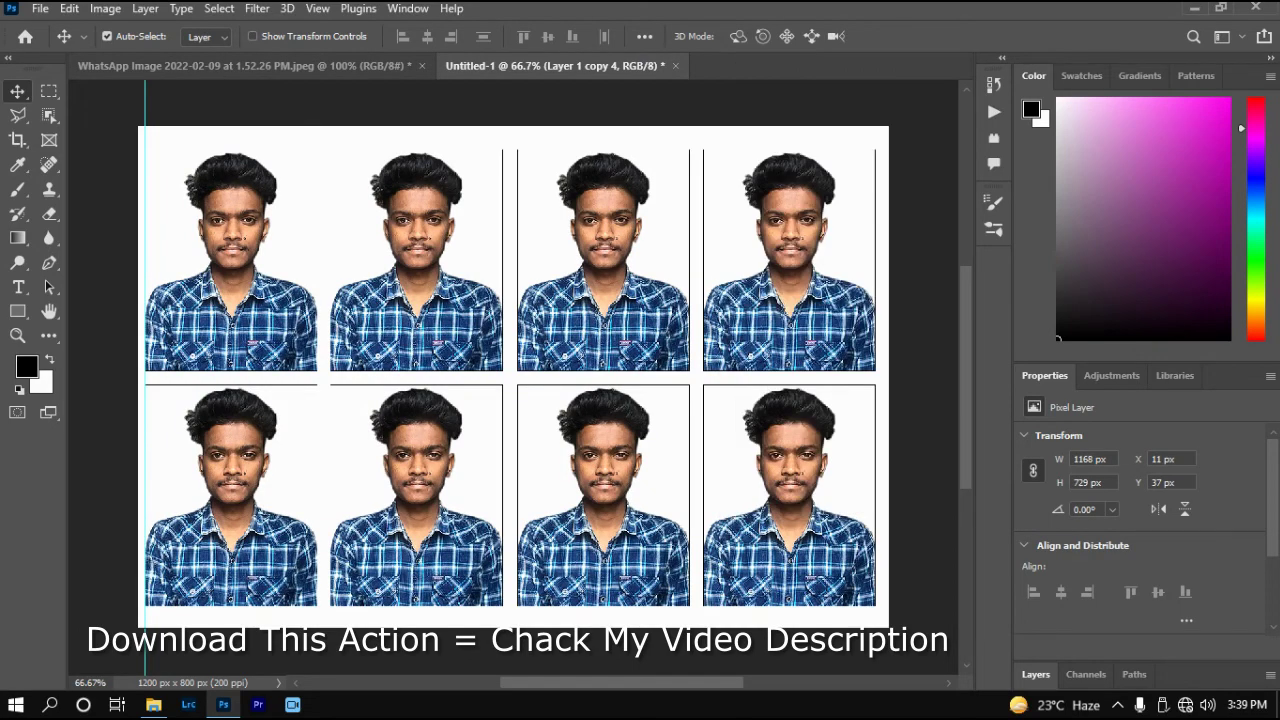
pyautogui.hotkey('ctrl', '+')
pyautogui.hotkey('ctrl', '+')
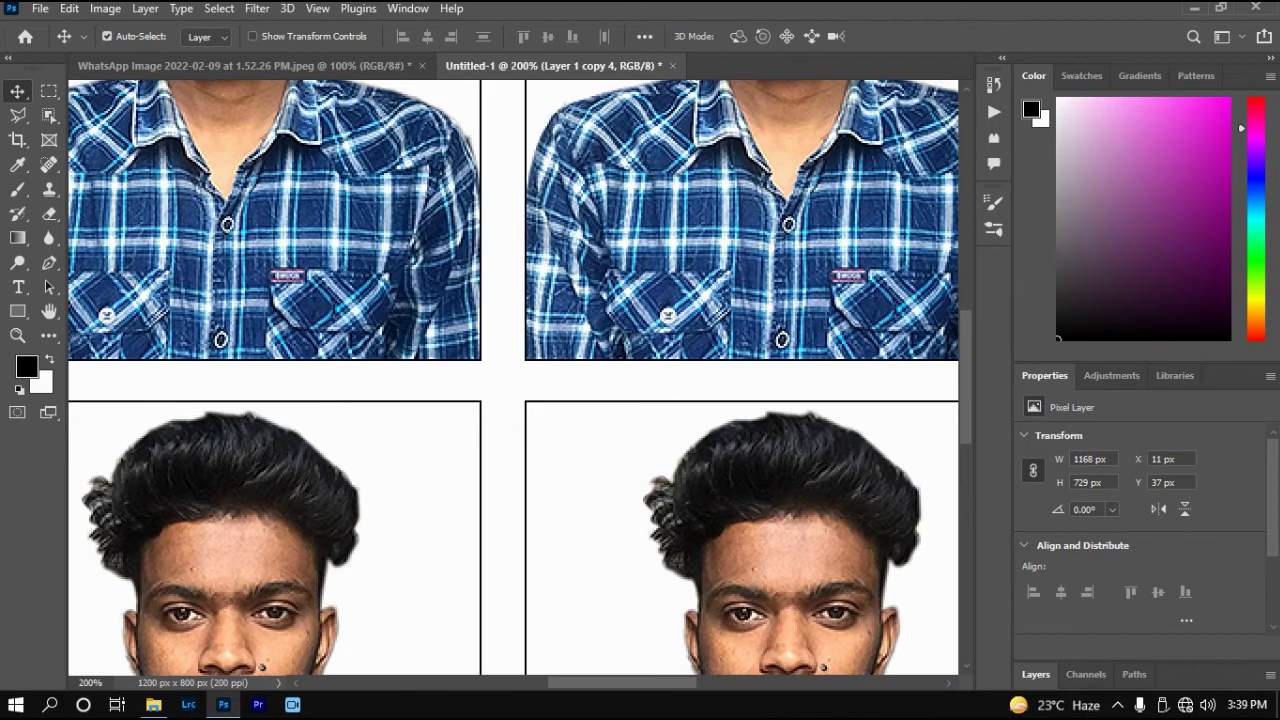
pyautogui.hotkey('ctrl', '-')
pyautogui.hotkey('ctrl', '-')
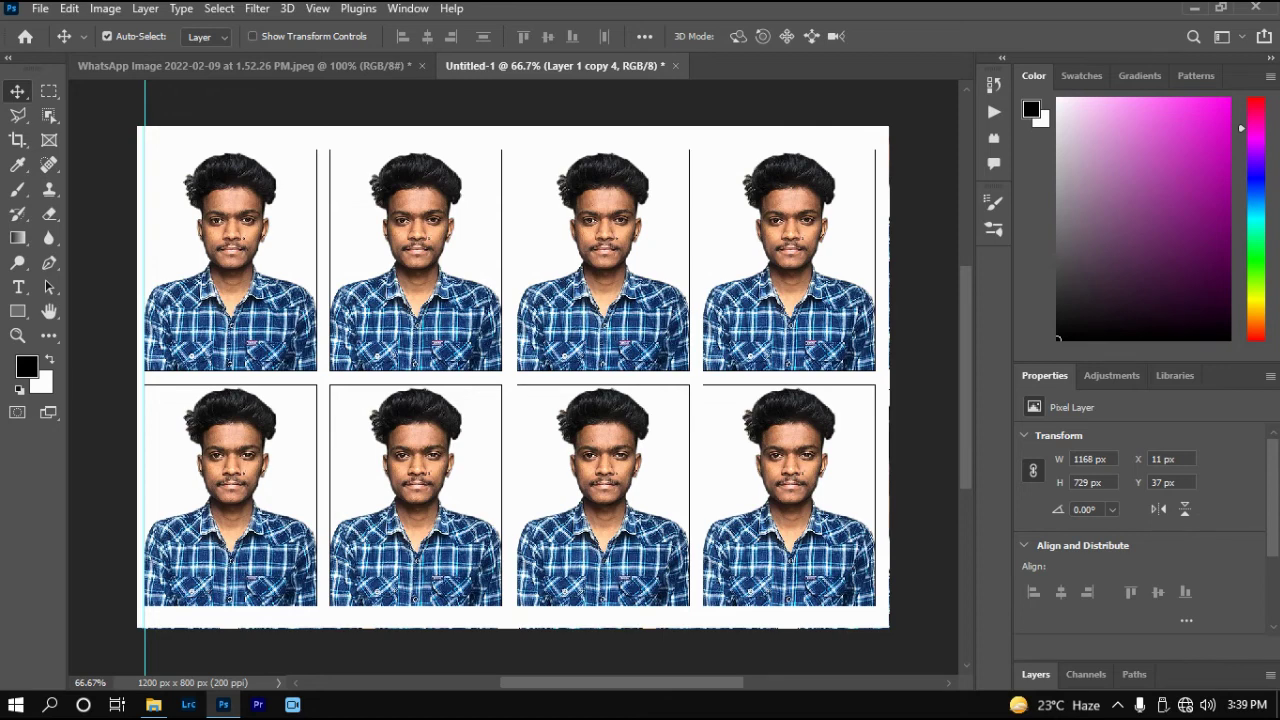
pyautogui.hotkey('shift', 'ctrl', 'e')
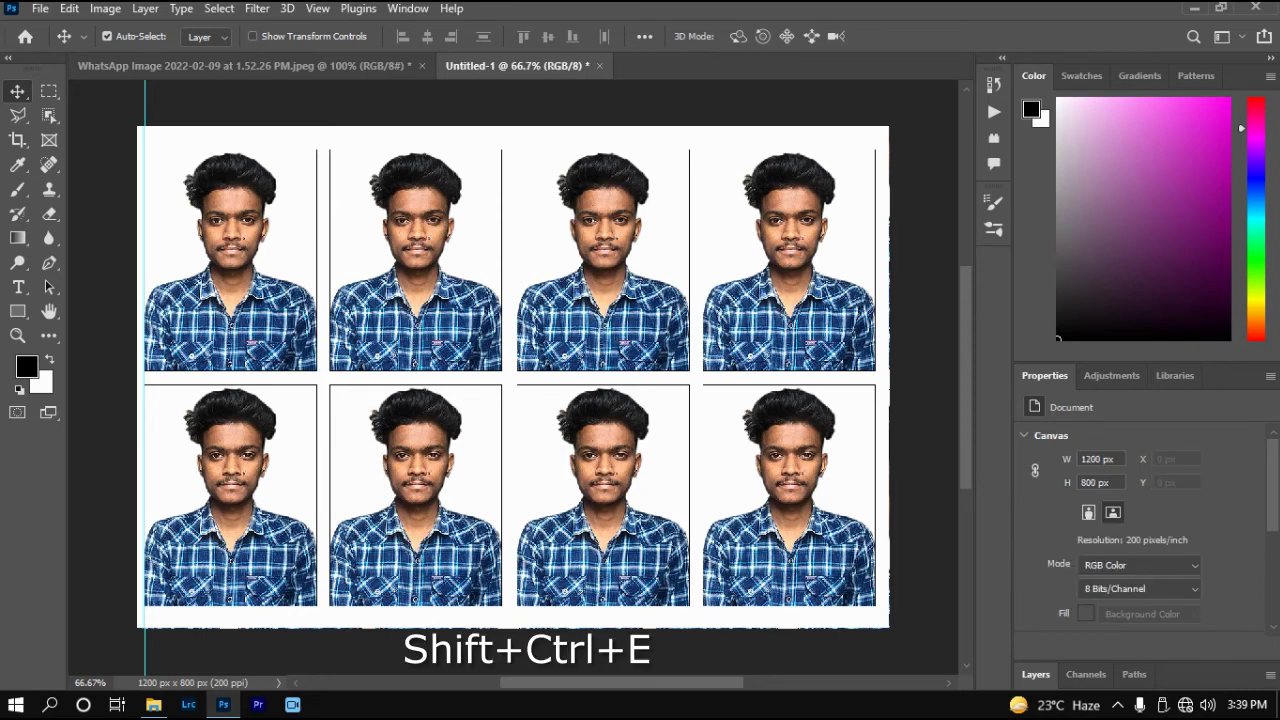
# - Save the sheet as JPEG file kre.jpg at Quality 10 Maximum
pyautogui.hotkey('shift', 'ctrl', 's')
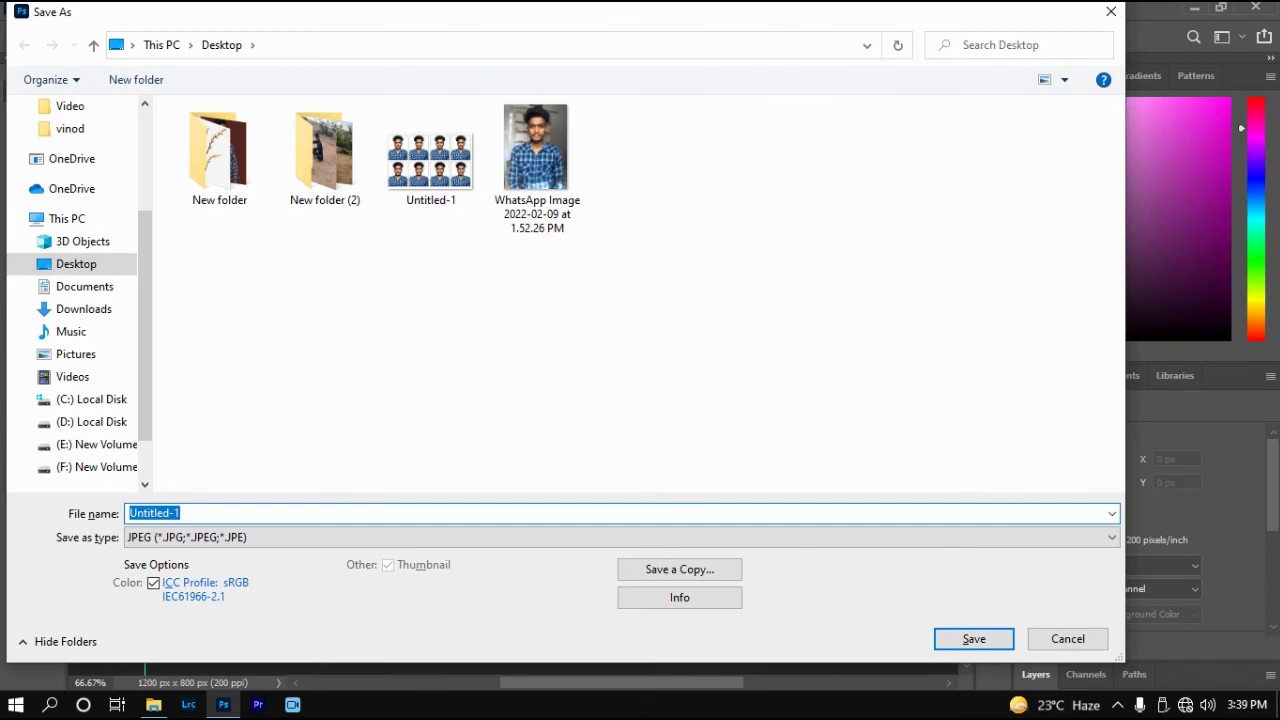
pyautogui.press('BackSpace')
pyautogui.write('kre')
pyautogui.press('Return')
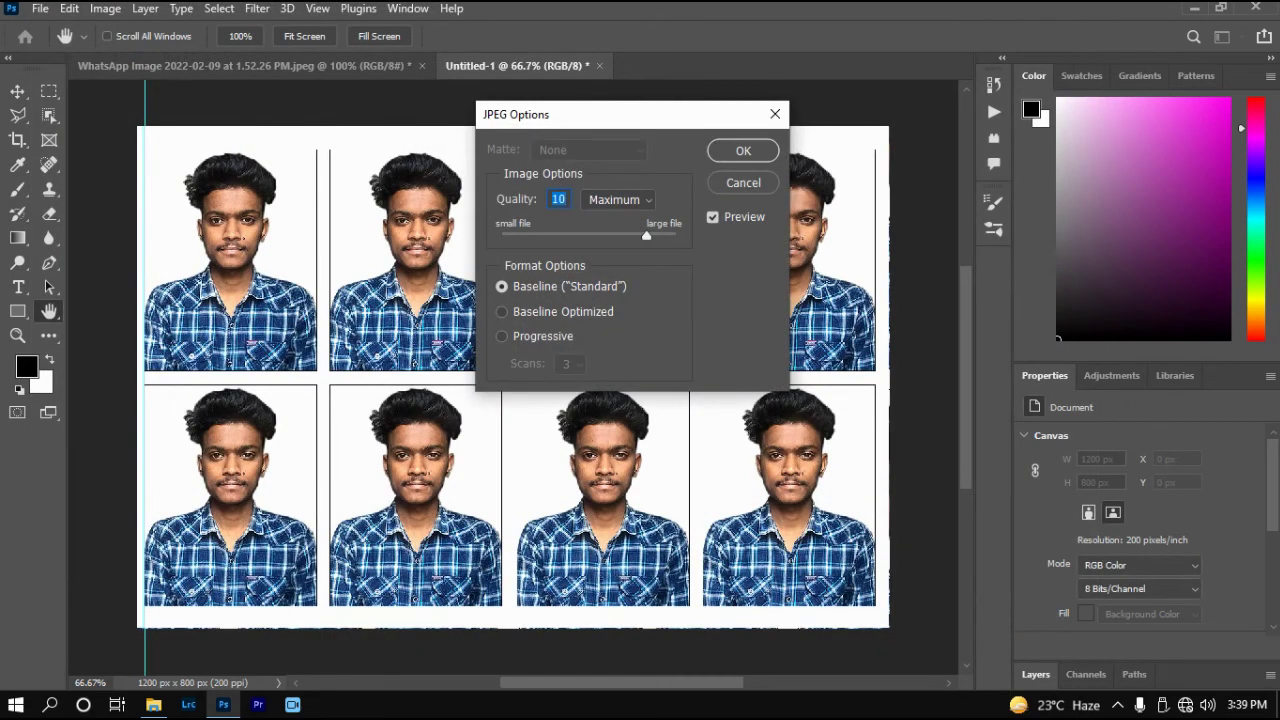
pyautogui.press('Return')
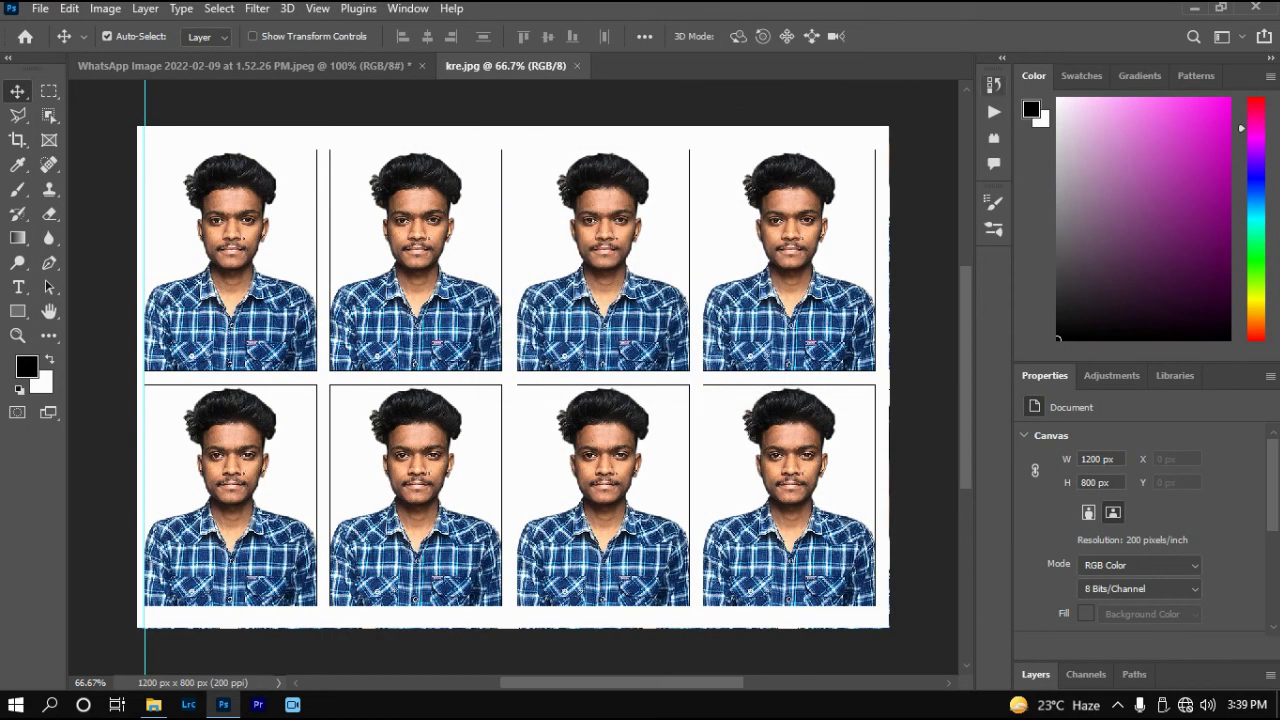
pyautogui.click(1193, 8)
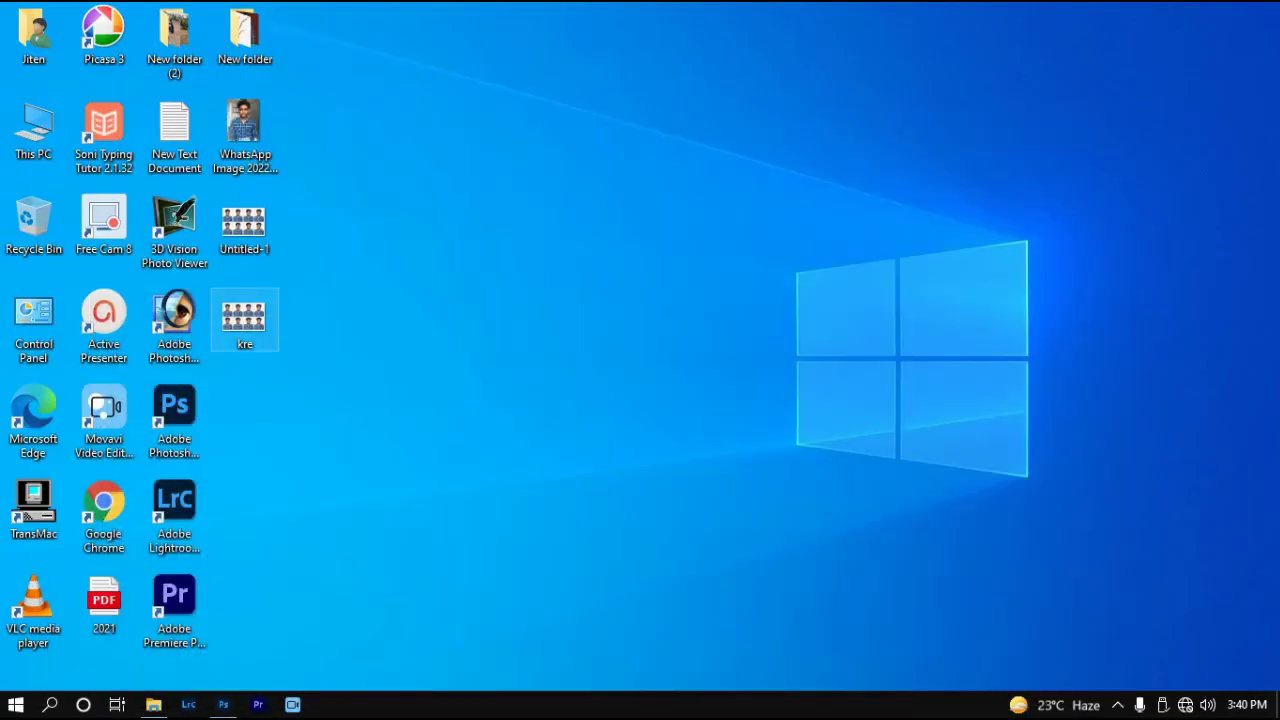
# - Preview kre.jpg in Picasa Photo Viewer, close it, and refresh the desktop
pyautogui.doubleClick(244, 318)
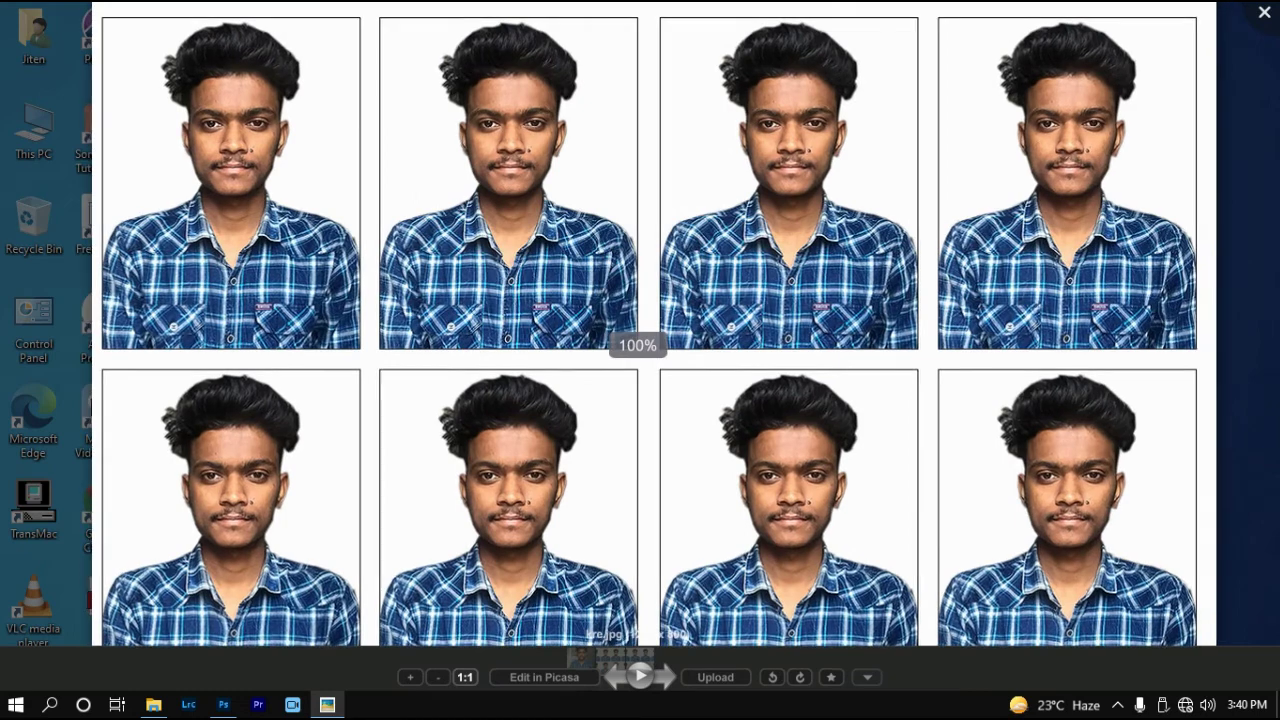
pyautogui.scroll(-3, 485, 124)
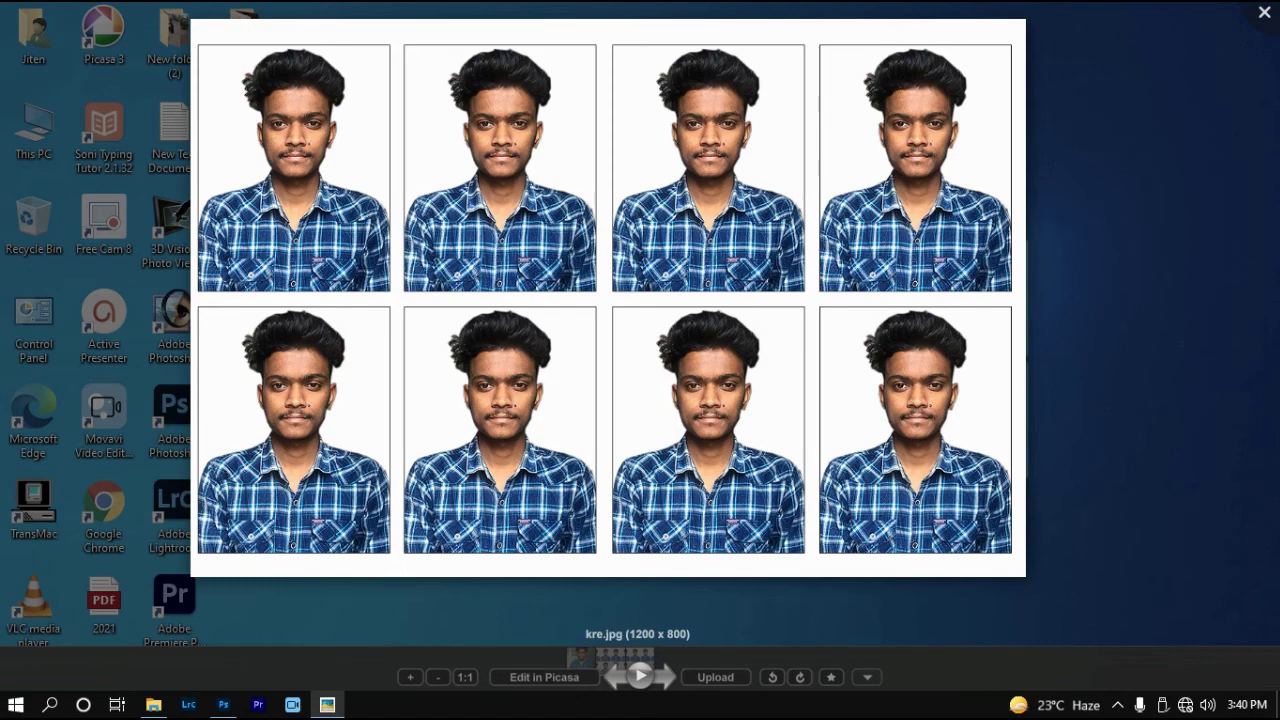
pyautogui.scroll(2, 637, 345)
pyautogui.scroll(-2, 637, 345)
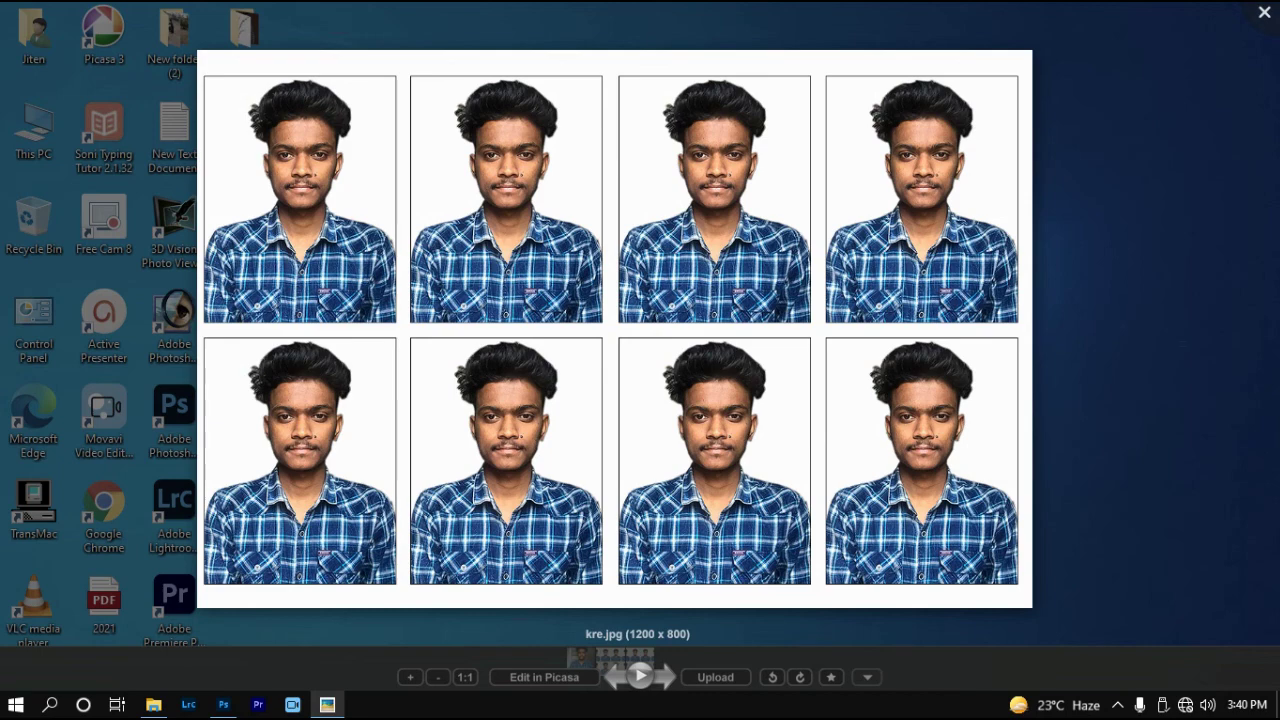
pyautogui.click(1264, 12)
pyautogui.rightClick(907, 114)
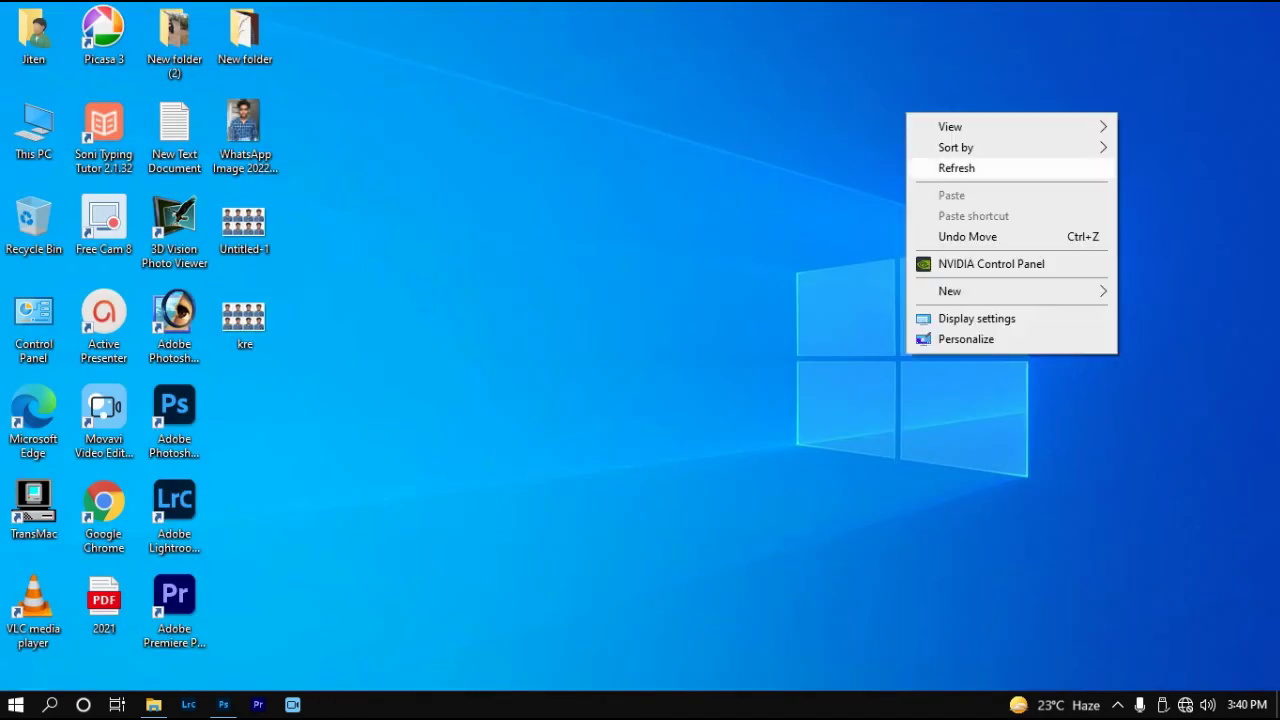
pyautogui.click(956, 168)
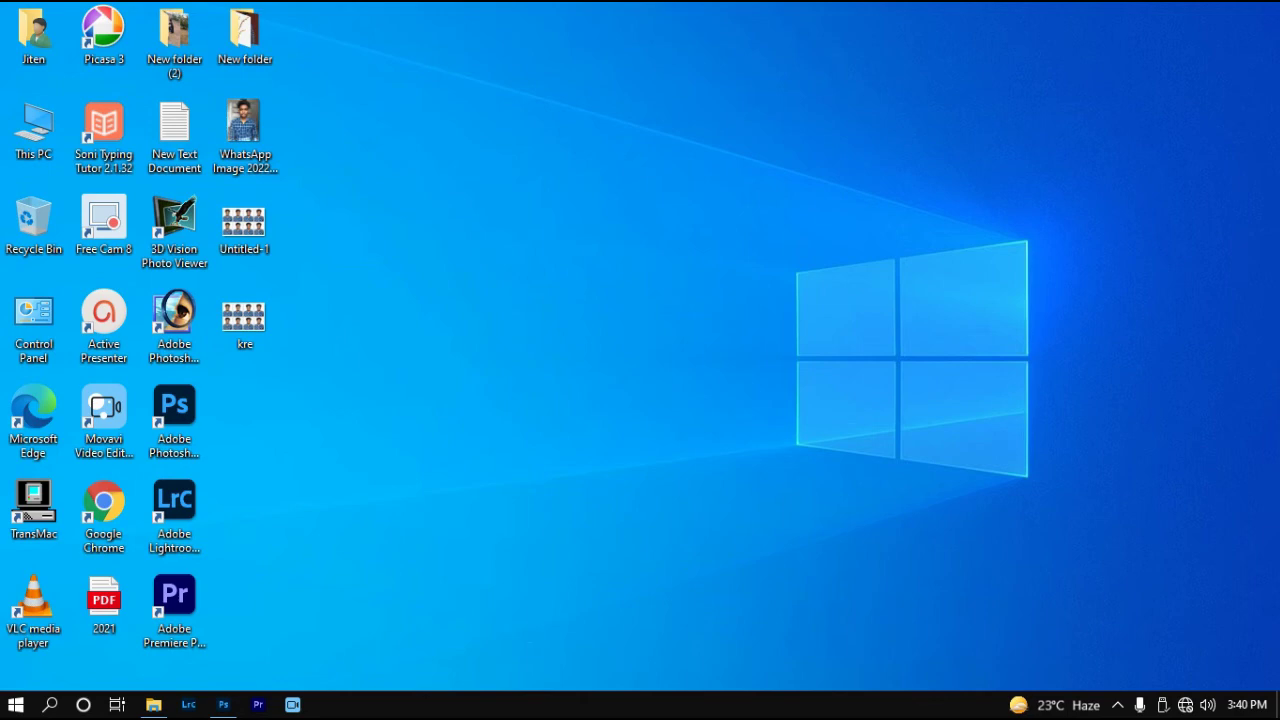
pyautogui.rightClick(681, 133)
pyautogui.click(740, 189)
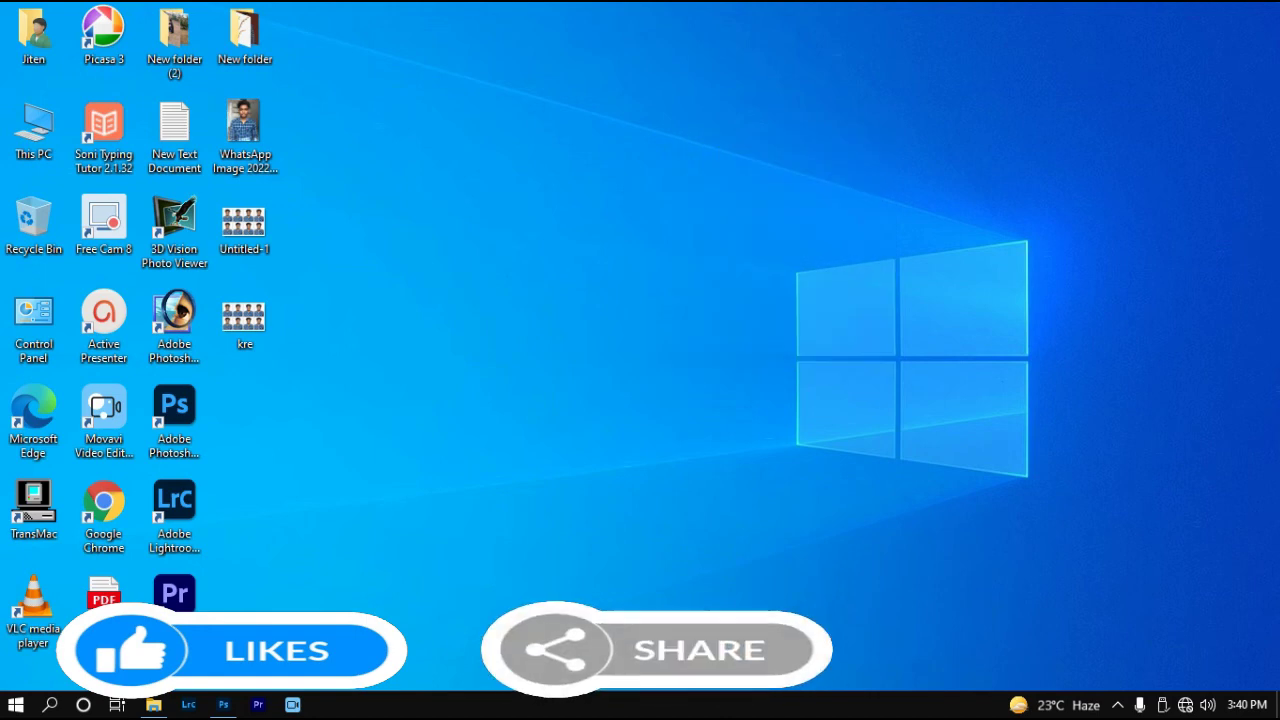
pyautogui.rightClick(657, 139)
pyautogui.click(706, 194)
pyautogui.rightClick(656, 99)
pyautogui.click(706, 154)
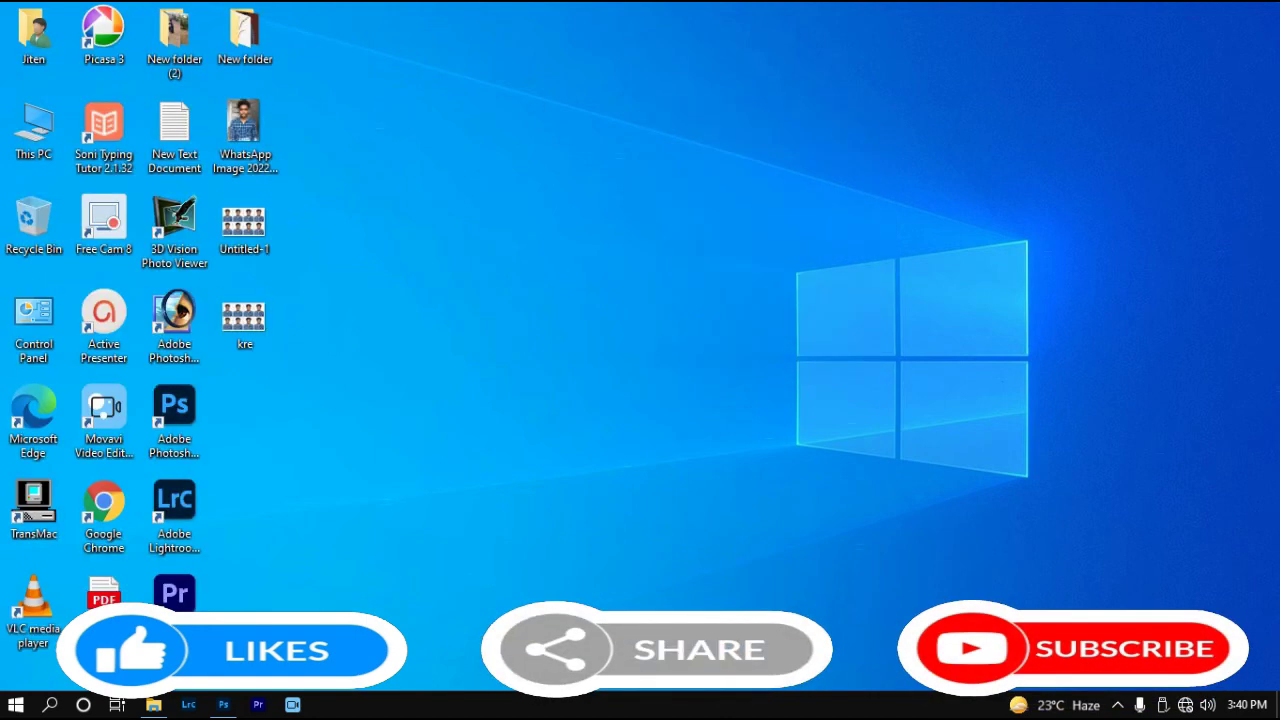